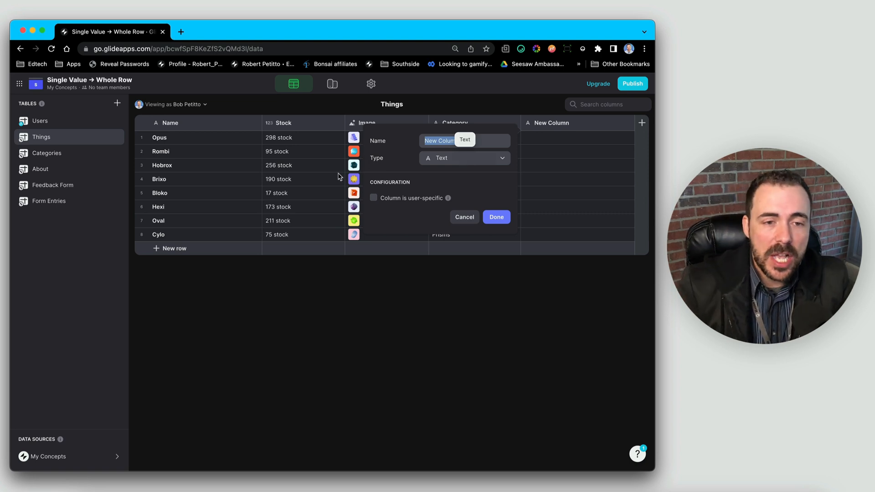
Look up which values a Template column in the Things table can draw on, including the User Profile fields
{"action": "left_click", "coordinate": [296, 178]}
{"action": "left_click_drag", "start_coordinate": [325, 137], "coordinate": [322, 237]}
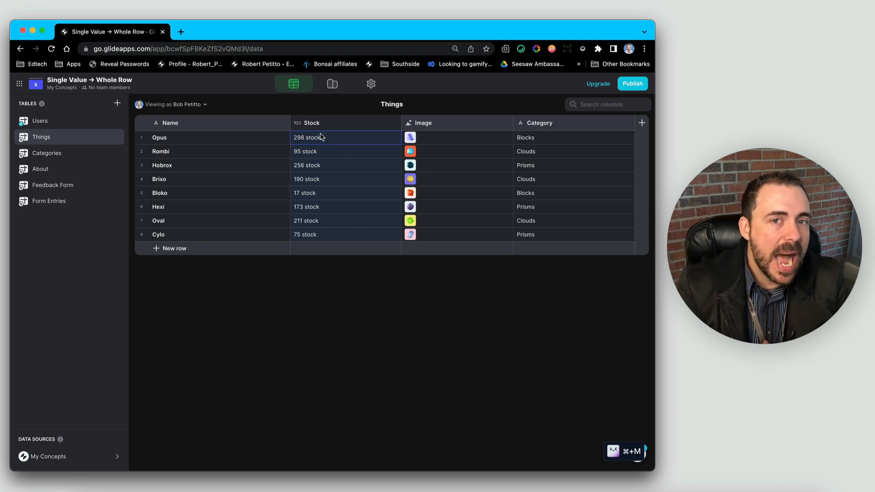
{"action": "left_click", "coordinate": [641, 122]}
{"action": "left_click", "coordinate": [469, 157]}
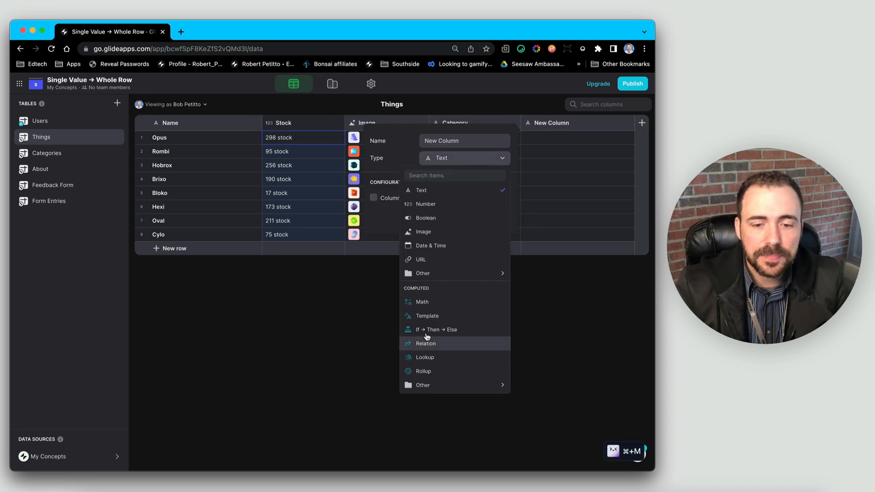
{"action": "left_click", "coordinate": [427, 316]}
{"action": "left_click", "coordinate": [504, 199]}
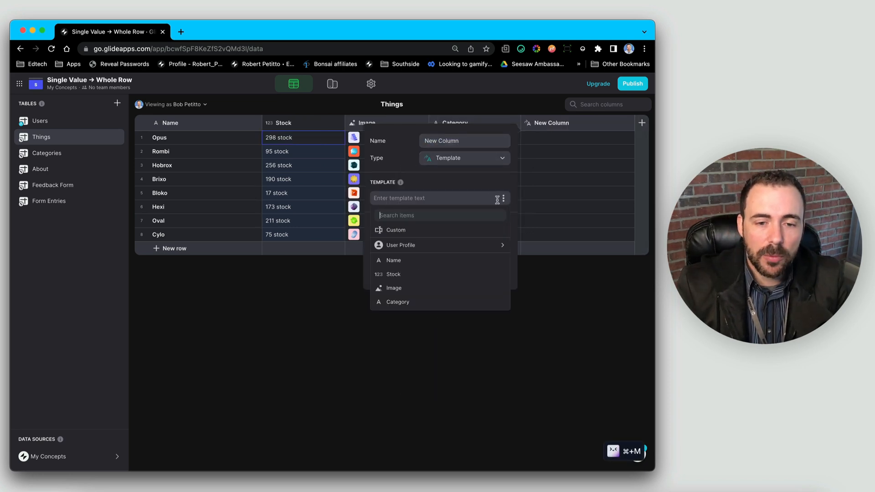
{"action": "mouse_move", "coordinate": [418, 249]}
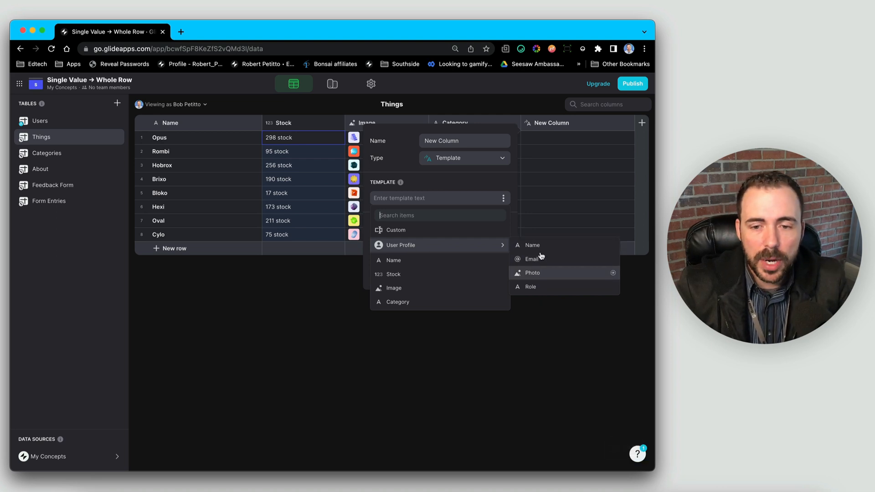
{"action": "left_click", "coordinate": [562, 160]}
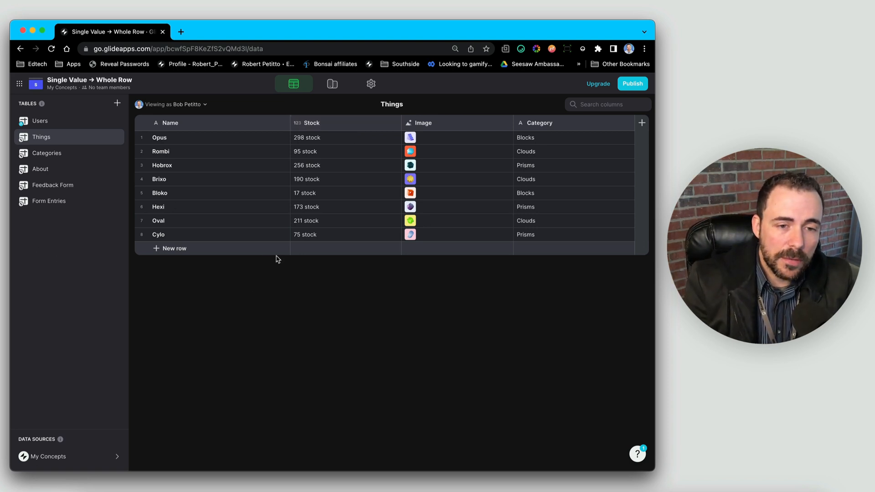
Try a Math column in the Things table with the formula now mapped to the Now value, followed by the formula 10
{"action": "left_click", "coordinate": [641, 123]}
{"action": "left_click", "coordinate": [469, 158]}
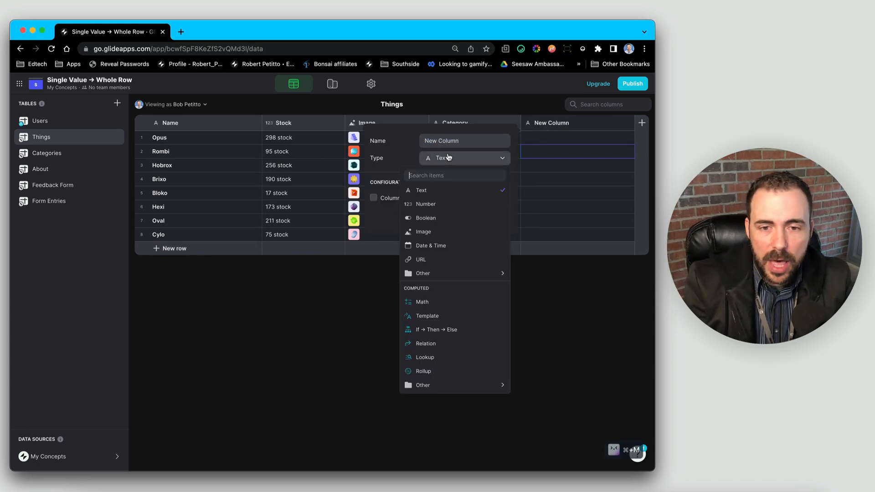
{"action": "left_click", "coordinate": [430, 303]}
{"action": "left_click", "coordinate": [418, 199]}
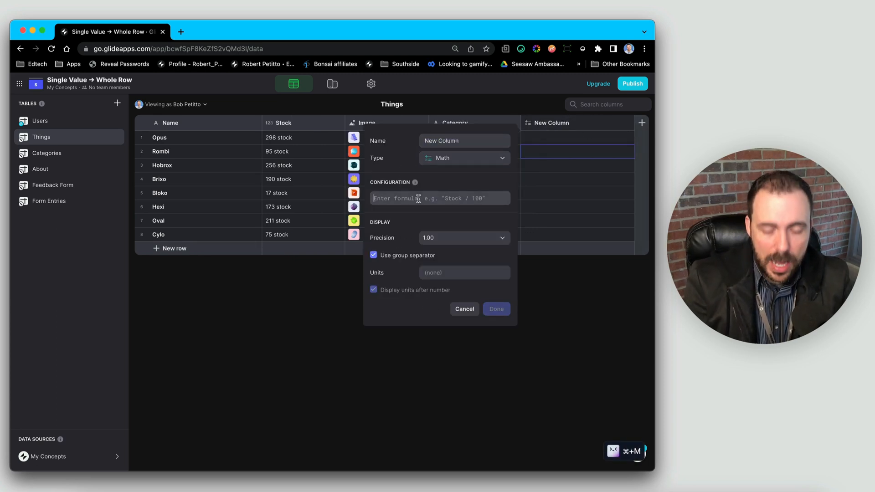
{"action": "type", "text": "now"}
{"action": "left_click", "coordinate": [482, 239]}
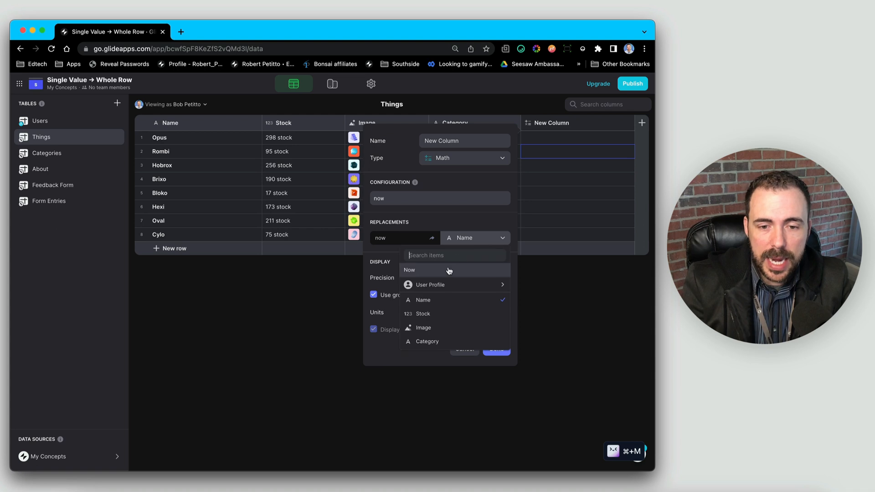
{"action": "left_click", "coordinate": [434, 271]}
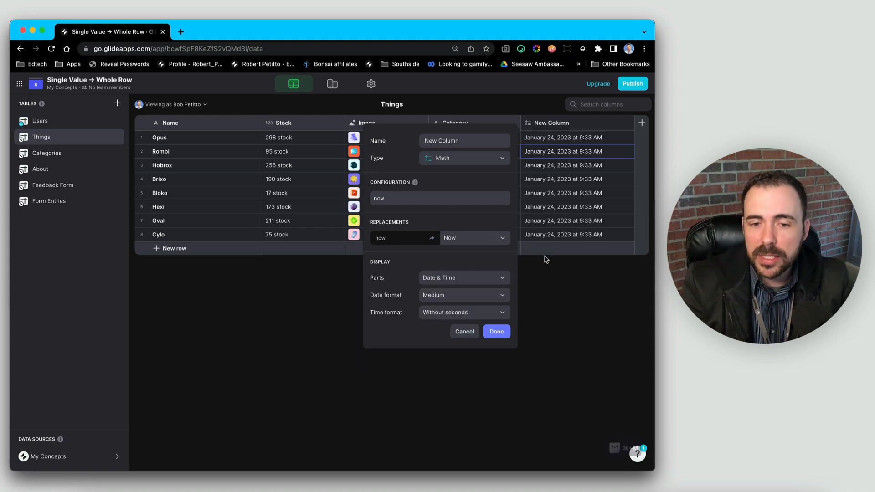
{"action": "double_click", "coordinate": [392, 198]}
{"action": "type", "text": "10"}
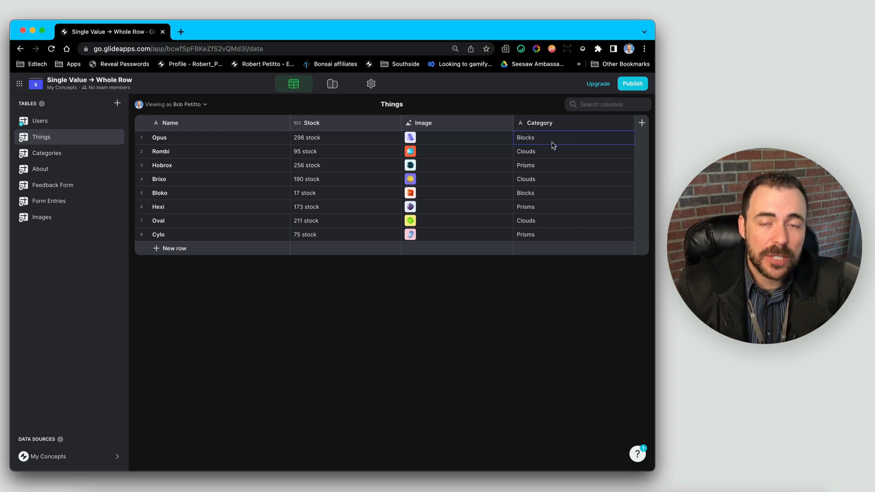
Add a Single Value column to the Things table that gets the First value from the Name column of Images
{"action": "left_click", "coordinate": [643, 124]}
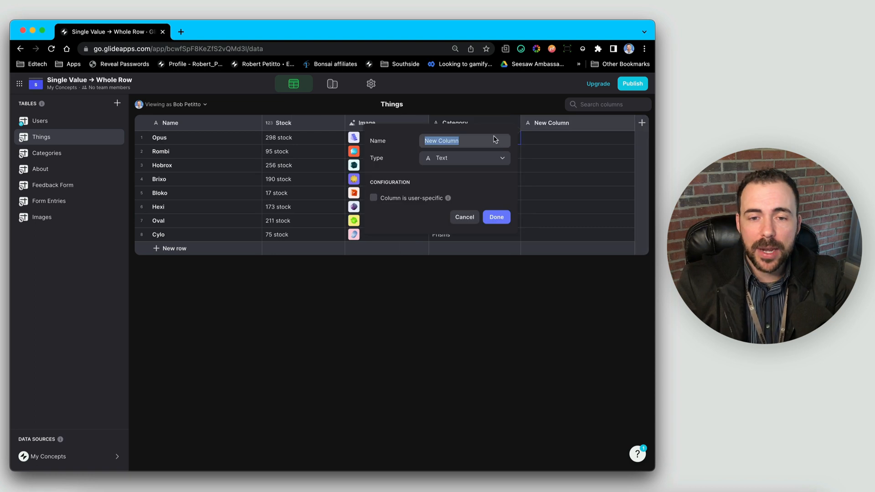
{"action": "left_click", "coordinate": [464, 158]}
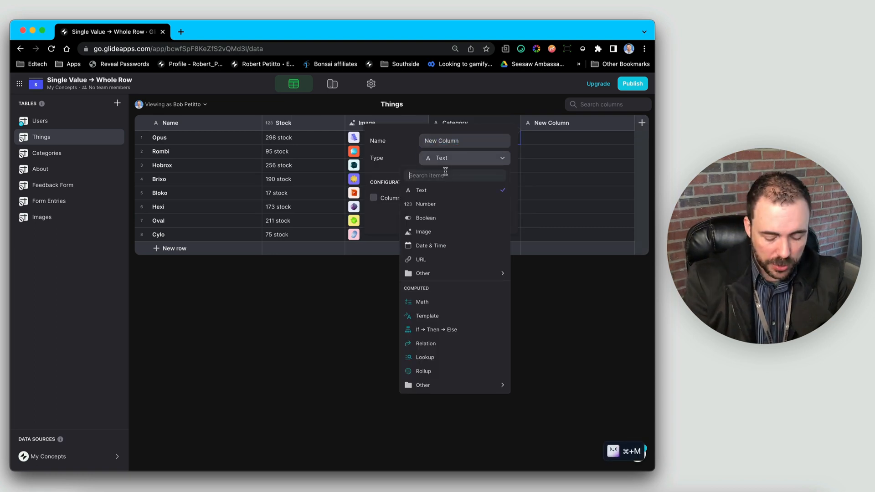
{"action": "type", "text": "sing"}
{"action": "left_click", "coordinate": [442, 191]}
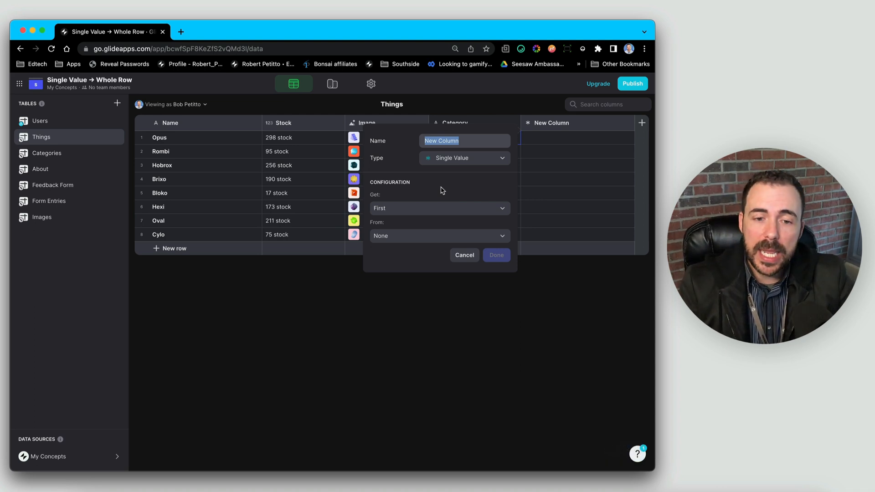
{"action": "left_click", "coordinate": [400, 237]}
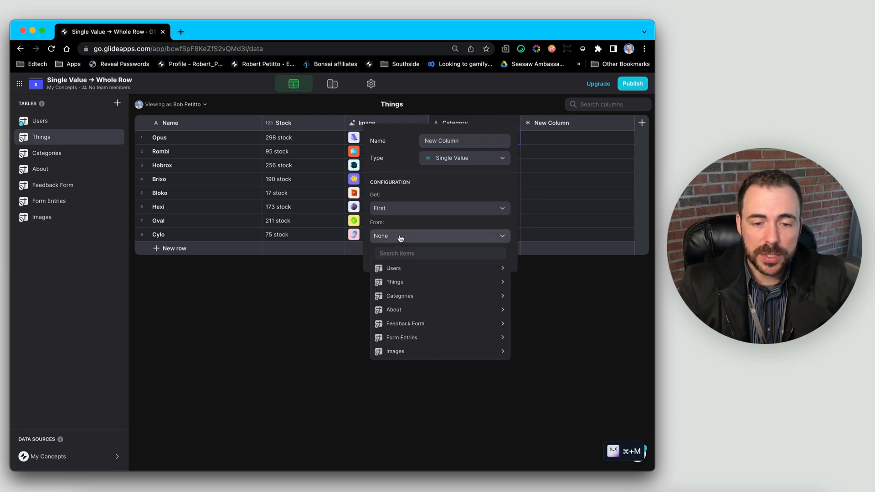
{"action": "mouse_move", "coordinate": [396, 350]}
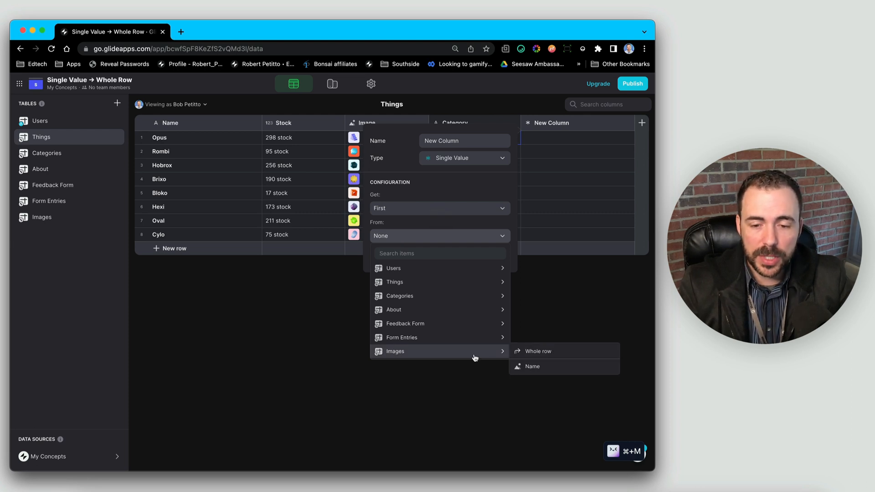
{"action": "left_click", "coordinate": [533, 367]}
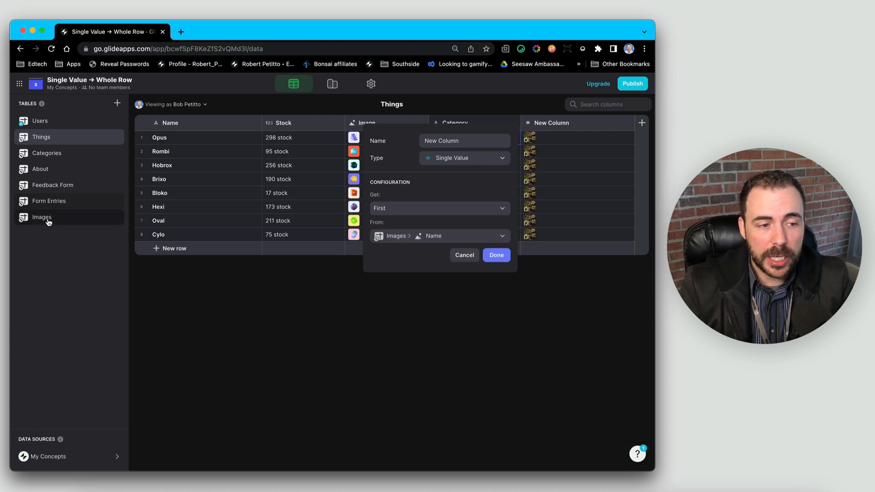
Try Last and Random as the value the Single Value column gets from Images
{"action": "left_click", "coordinate": [386, 210]}
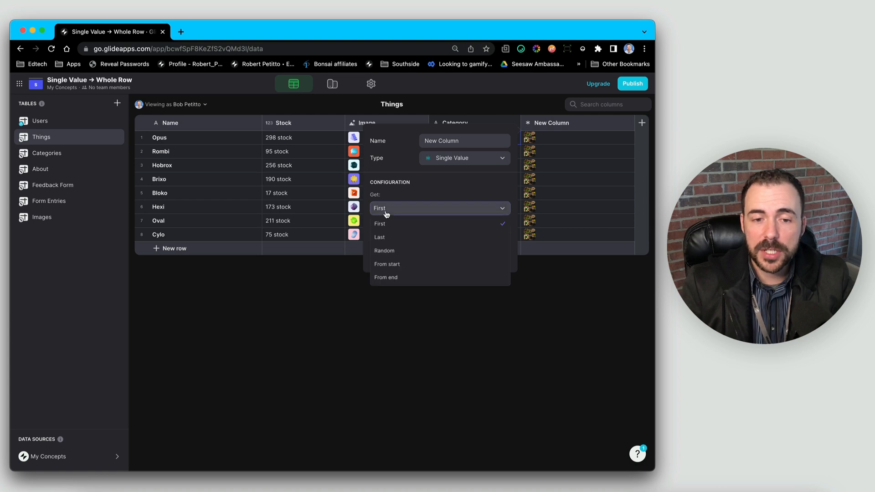
{"action": "left_click", "coordinate": [385, 246]}
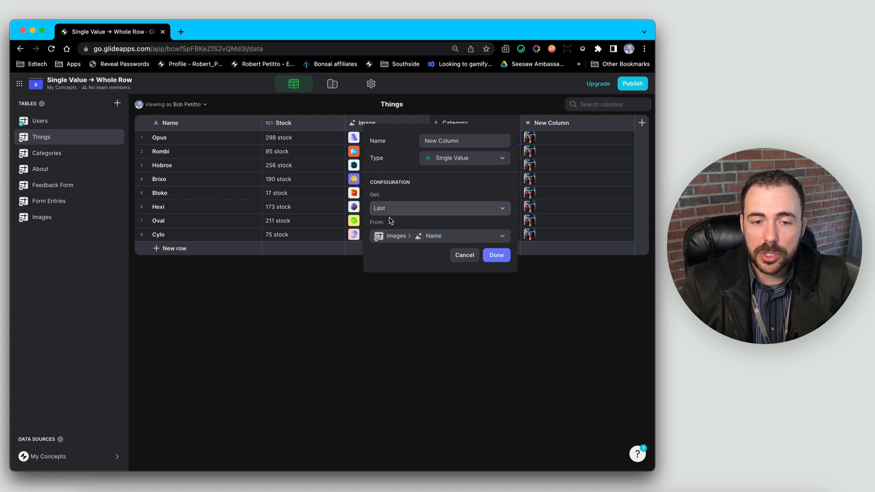
{"action": "left_click", "coordinate": [385, 210]}
{"action": "left_click", "coordinate": [387, 250]}
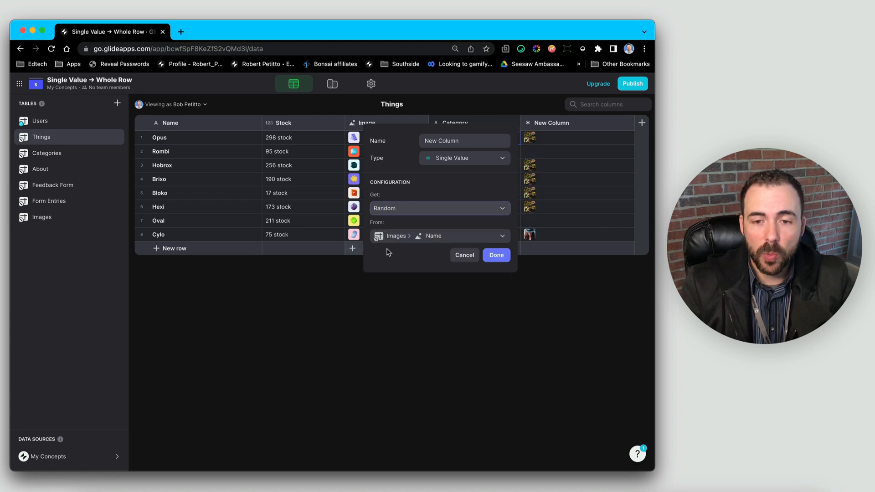
Make the Single Value column get its value From start, trying row 1 and setting row 3
{"action": "left_click", "coordinate": [391, 210]}
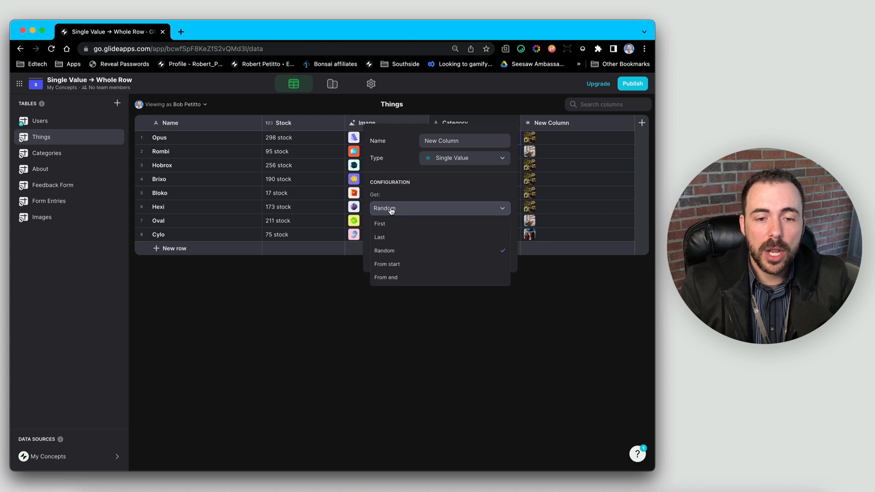
{"action": "left_click", "coordinate": [396, 267]}
{"action": "left_click", "coordinate": [388, 236]}
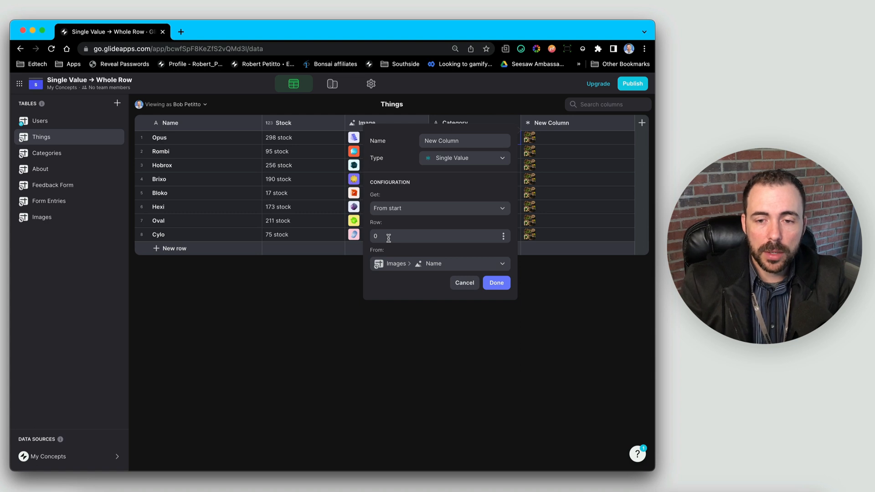
{"action": "key", "text": "BackSpace"}
{"action": "type", "text": "1"}
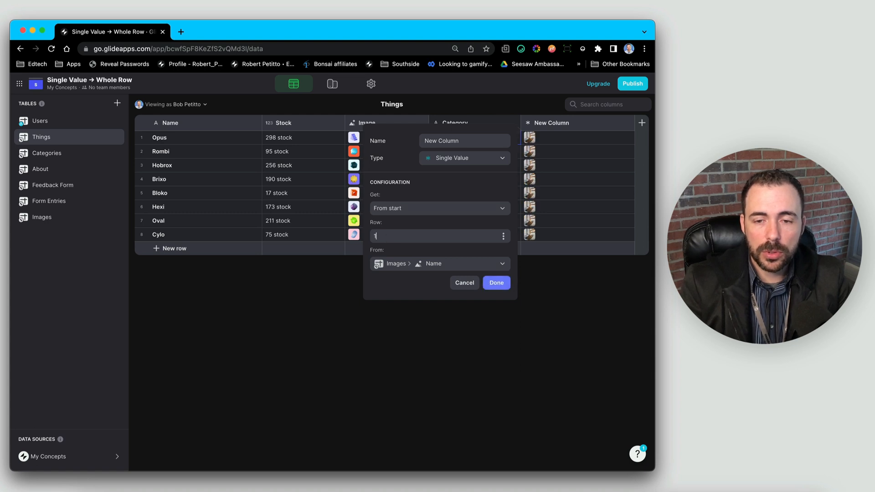
{"action": "key", "text": "BackSpace"}
{"action": "type", "text": "3"}
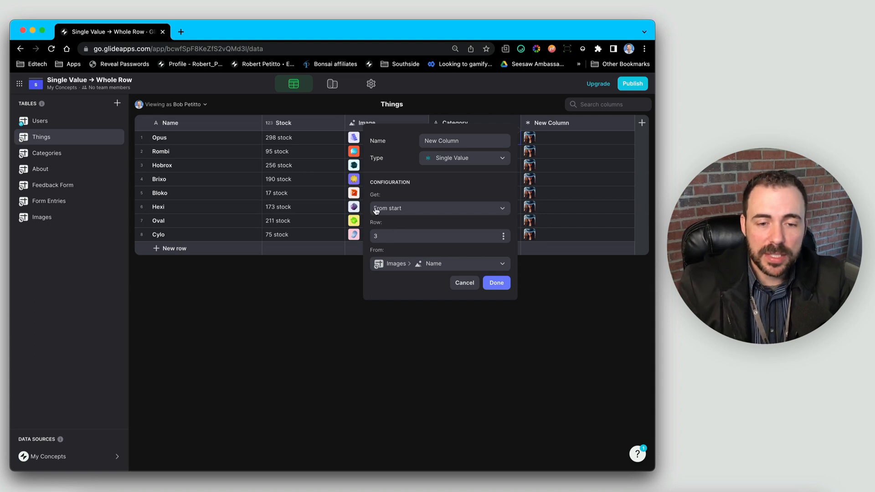
{"action": "left_click_drag", "start_coordinate": [379, 235], "coordinate": [354, 249]}
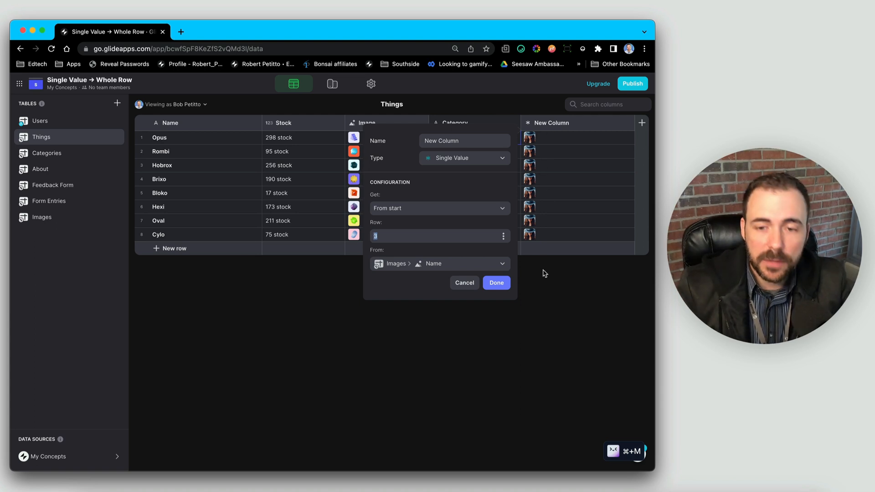
Switch the column's source to the Whole row of Images, set the row to 1 and save the column
{"action": "left_click", "coordinate": [412, 264]}
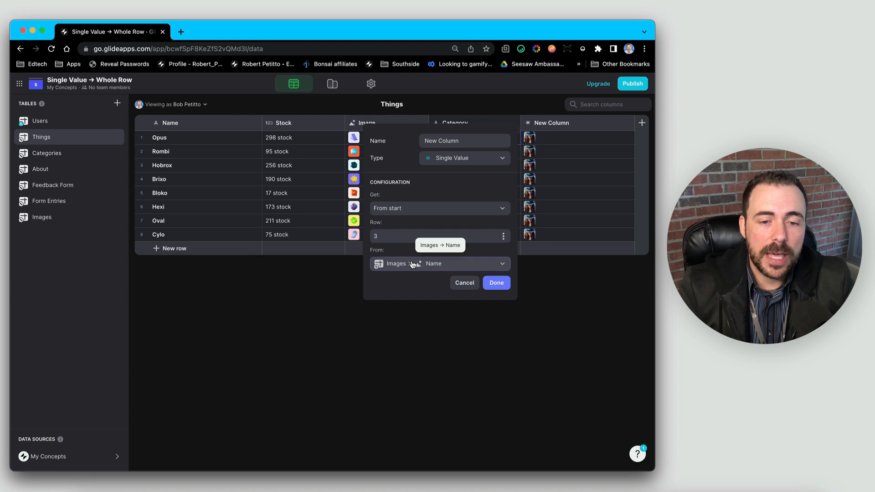
{"action": "mouse_move", "coordinate": [417, 385]}
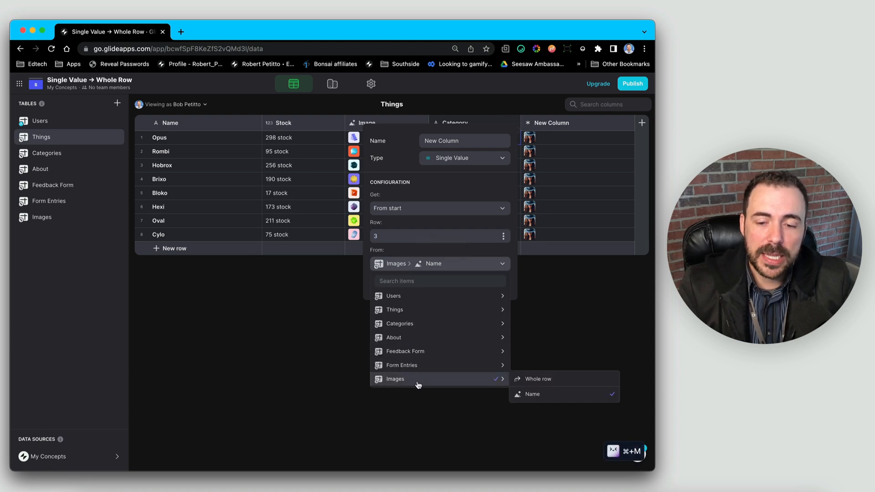
{"action": "left_click", "coordinate": [538, 380]}
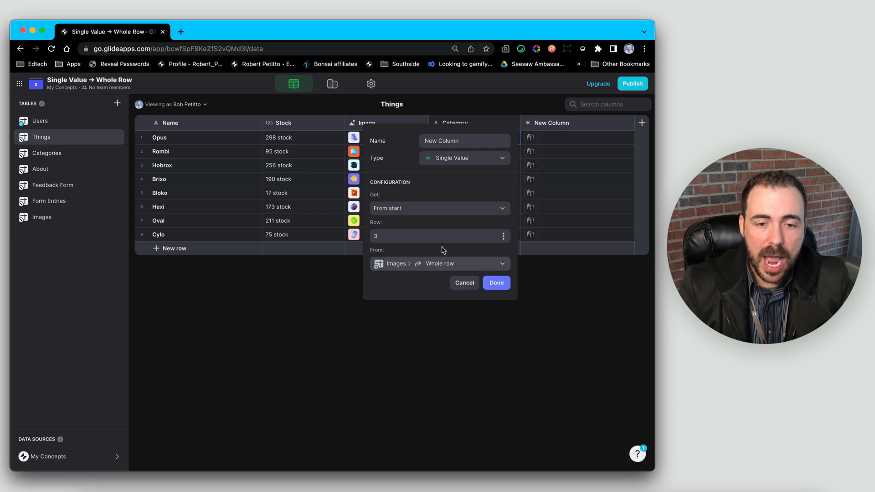
{"action": "left_click", "coordinate": [389, 236]}
{"action": "key", "text": "BackSpace"}
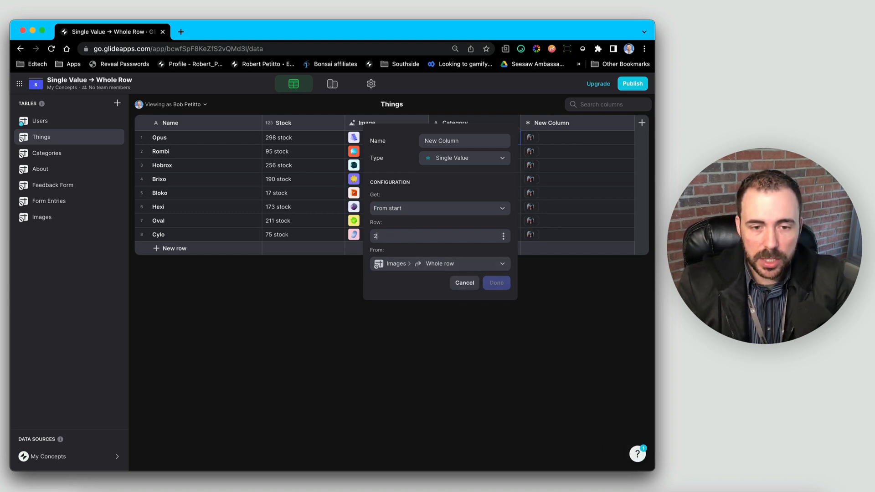
{"action": "type", "text": "1"}
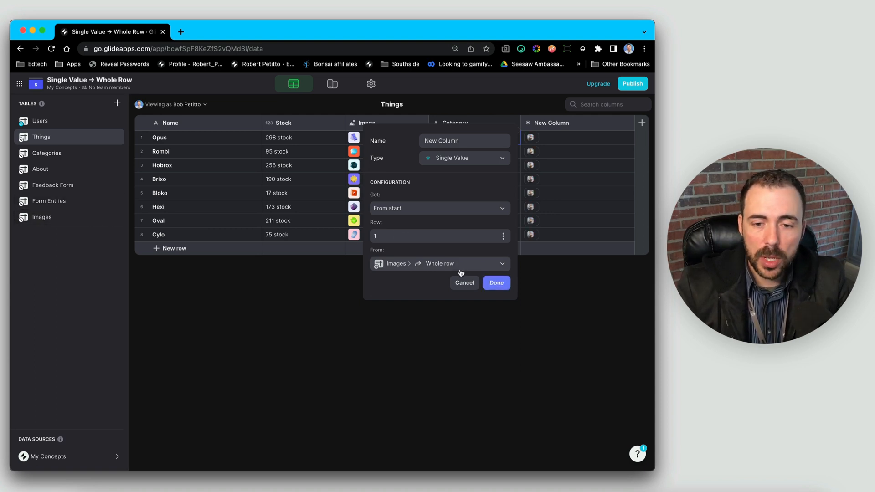
{"action": "left_click", "coordinate": [496, 283]}
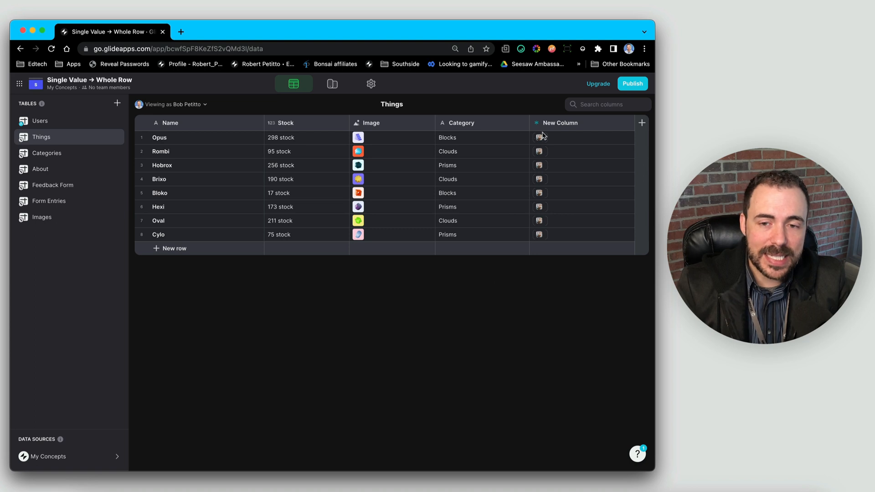
Examine the linked row in the new column's first cell and review the Images, About and Feedback Form tables
{"action": "left_click", "coordinate": [542, 142]}
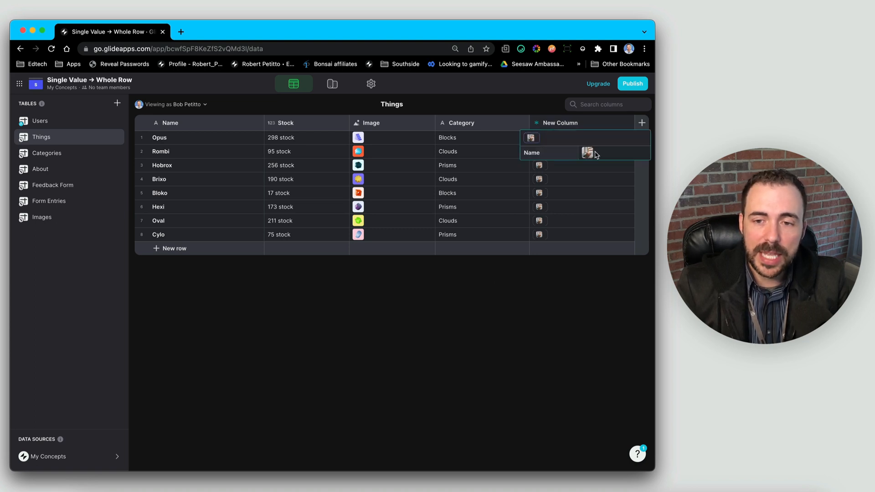
{"action": "left_click", "coordinate": [46, 218]}
{"action": "left_click", "coordinate": [41, 136]}
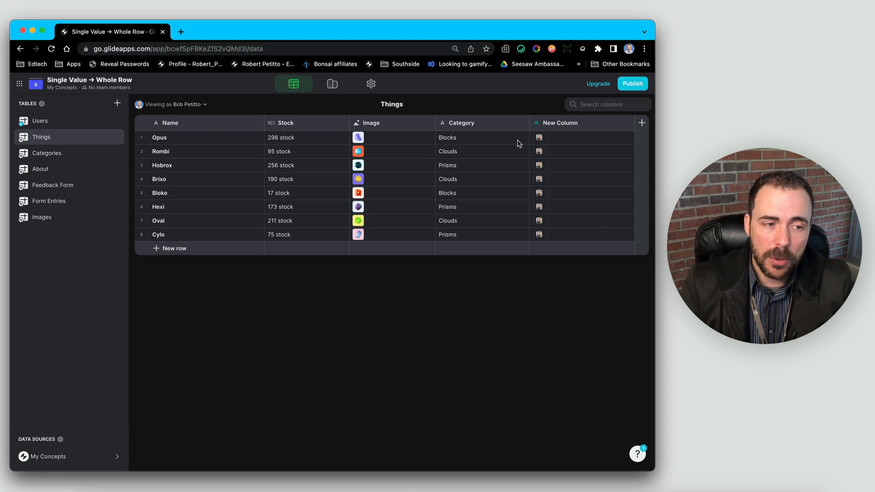
{"action": "left_click", "coordinate": [45, 169]}
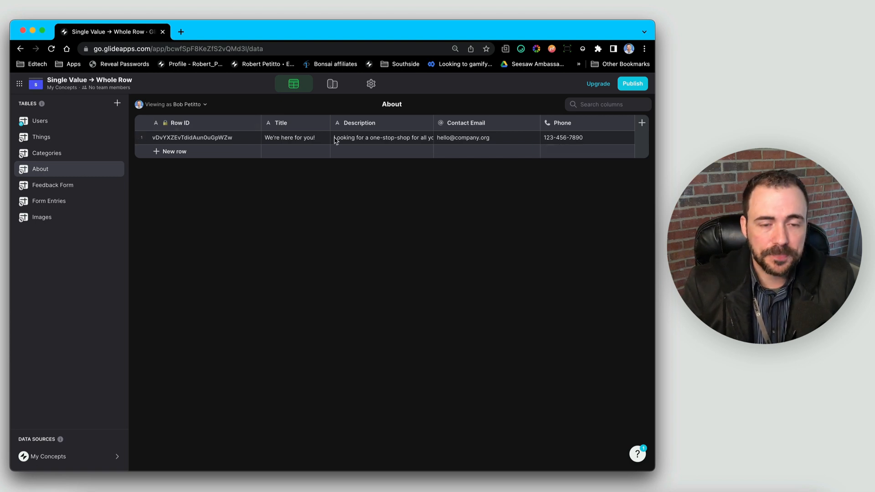
{"action": "left_click", "coordinate": [60, 191]}
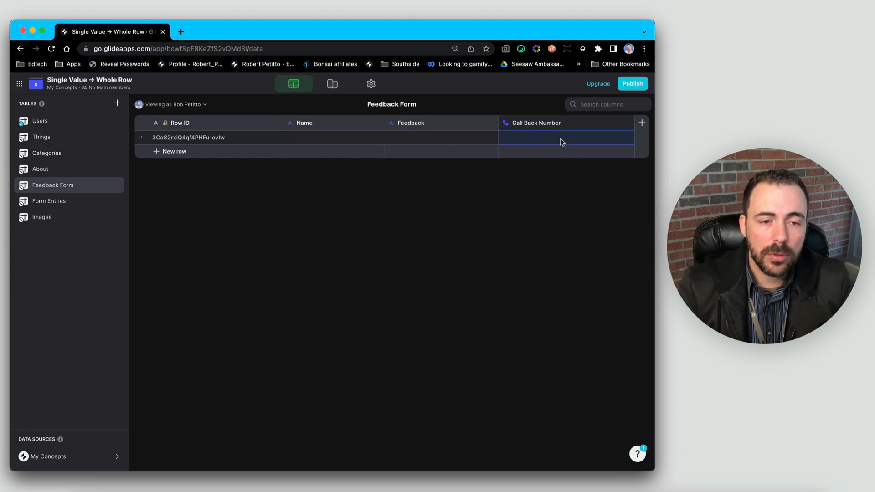
Add a second row to the Feedback Form table and delete it again
{"action": "left_click", "coordinate": [435, 151]}
{"action": "left_click", "coordinate": [142, 152]}
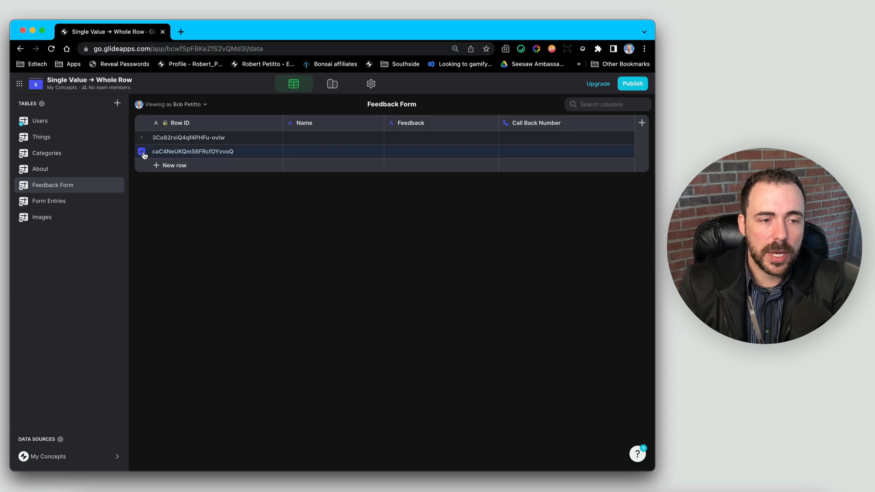
{"action": "key", "text": "BackSpace"}
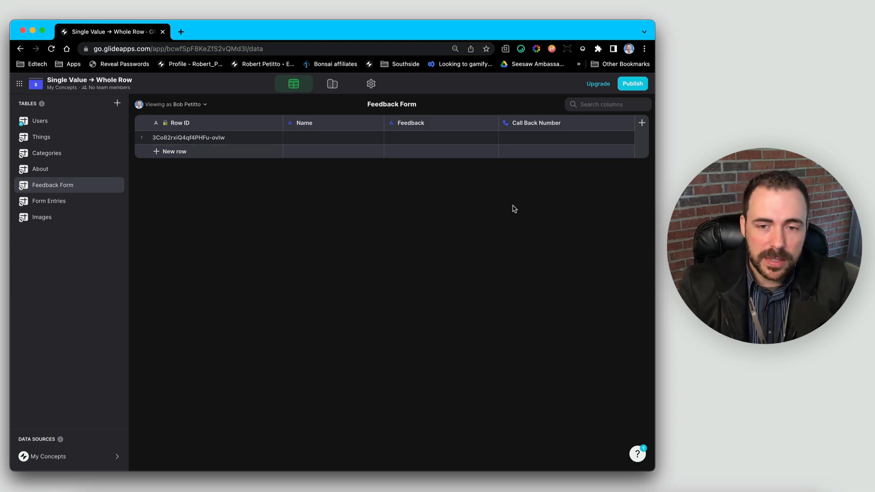
Review the Form Entries, Feedback Form, Categories, Things and About tables, including the new column's linked rows in Things
{"action": "left_click", "coordinate": [59, 204]}
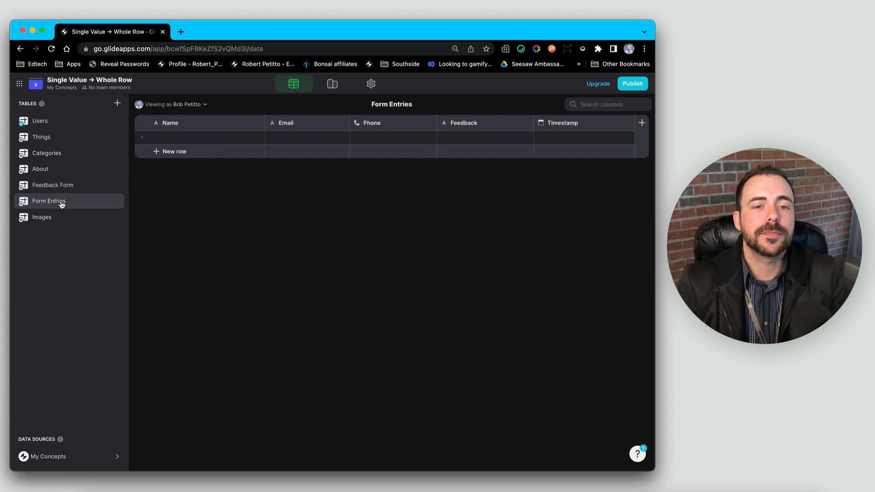
{"action": "left_click", "coordinate": [46, 187]}
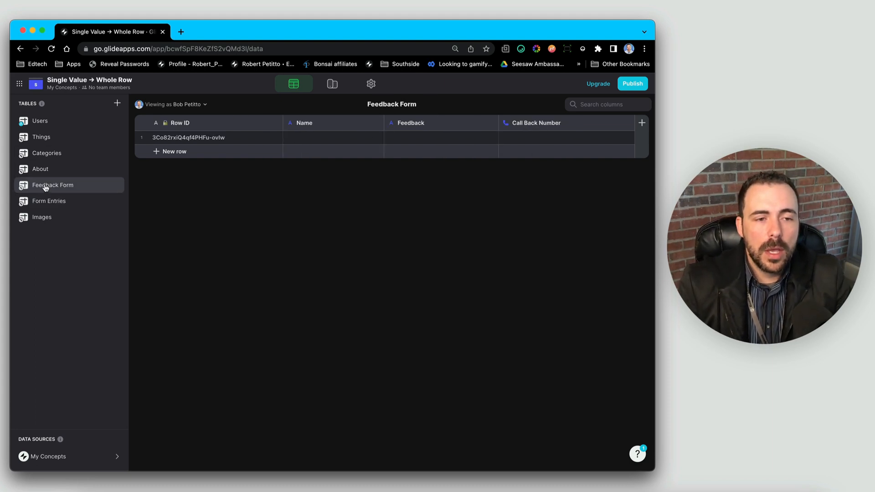
{"action": "left_click", "coordinate": [46, 154]}
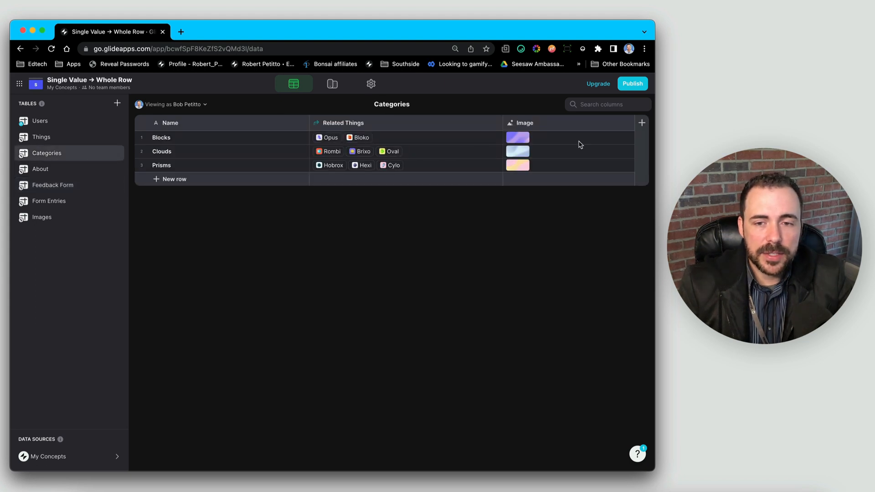
{"action": "left_click", "coordinate": [81, 139]}
{"action": "left_click_drag", "start_coordinate": [549, 138], "coordinate": [556, 235]}
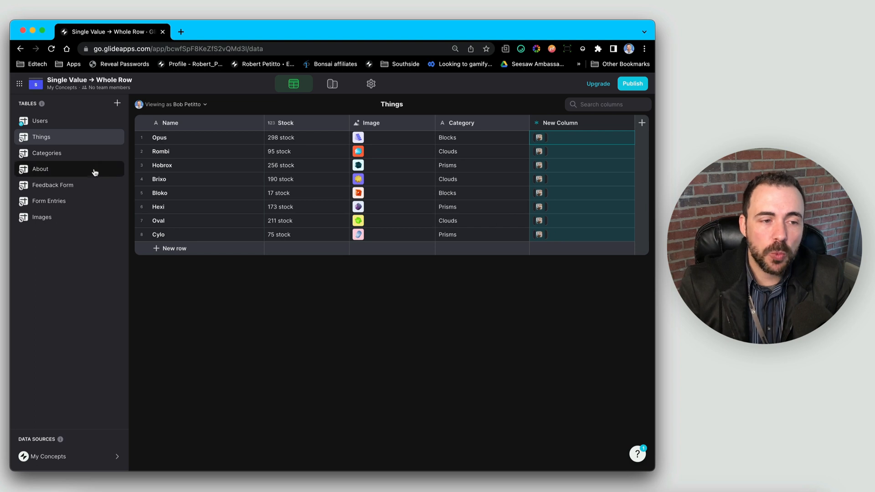
{"action": "left_click", "coordinate": [59, 188]}
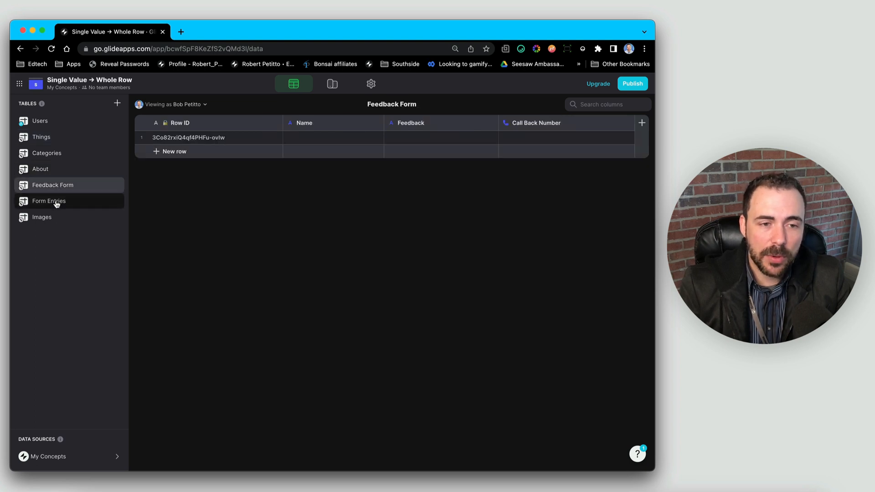
{"action": "left_click", "coordinate": [59, 201]}
{"action": "left_click", "coordinate": [59, 184]}
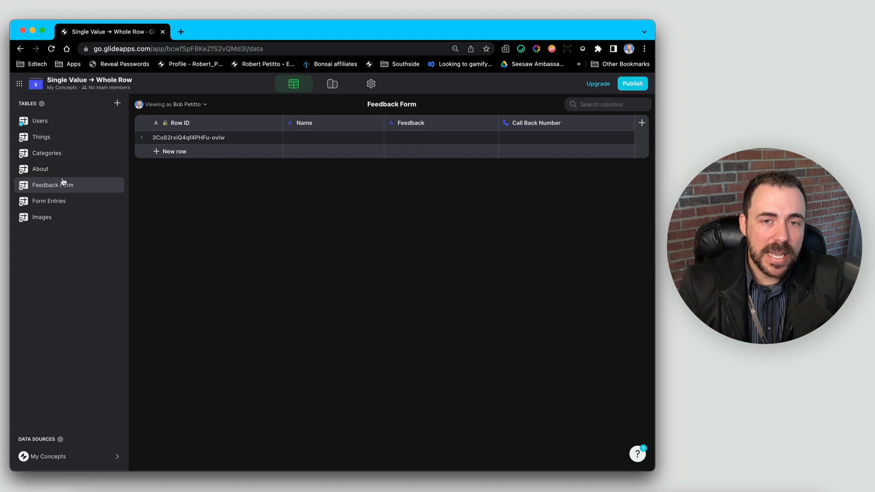
{"action": "left_click", "coordinate": [59, 169]}
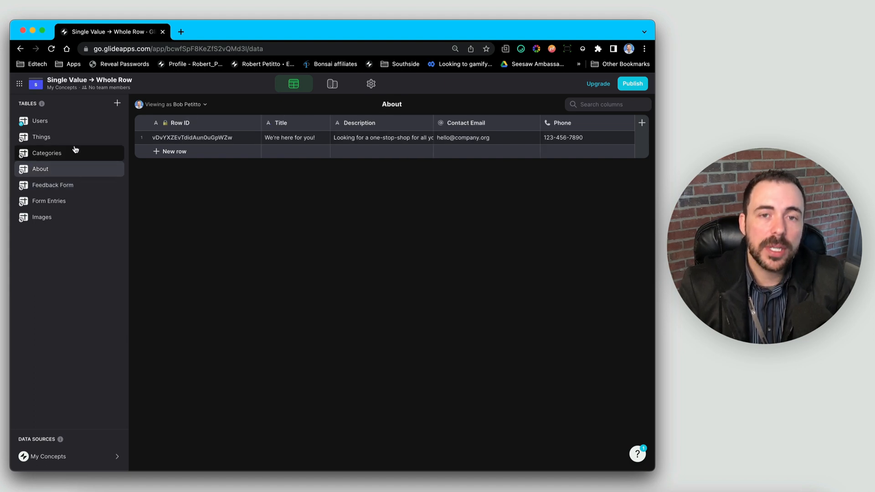
Add a Single Value column named rel_aboutTable to the Users table
{"action": "left_click", "coordinate": [49, 123]}
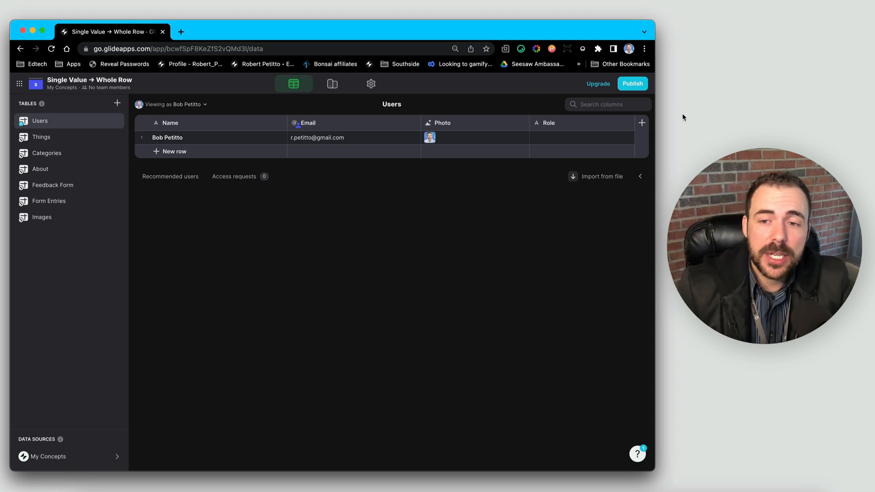
{"action": "left_click", "coordinate": [641, 122]}
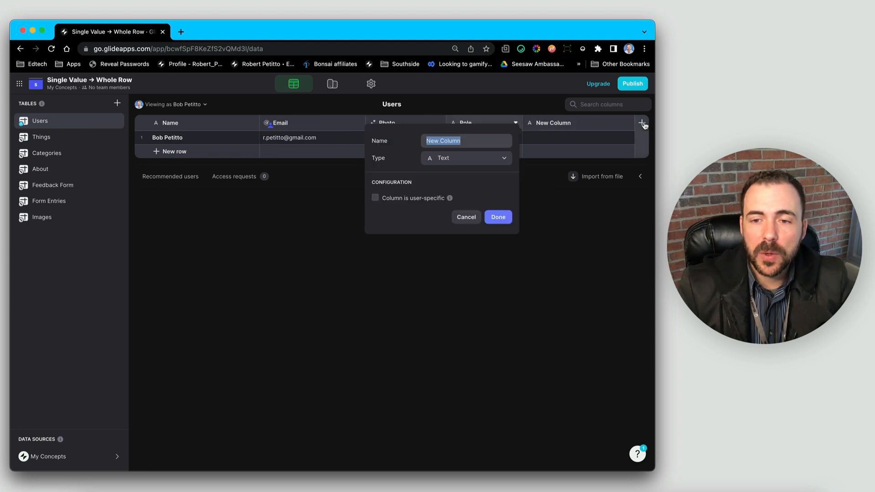
{"action": "left_click", "coordinate": [446, 158]}
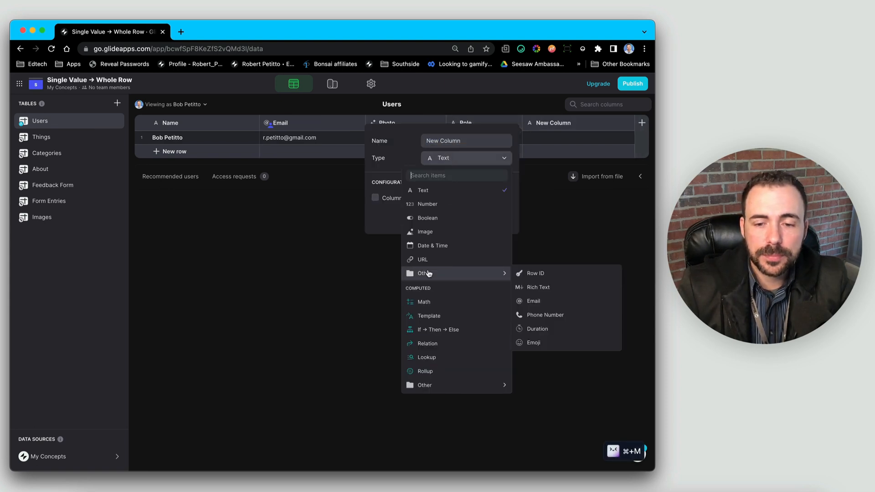
{"action": "mouse_move", "coordinate": [416, 385]}
{"action": "left_click", "coordinate": [541, 224]}
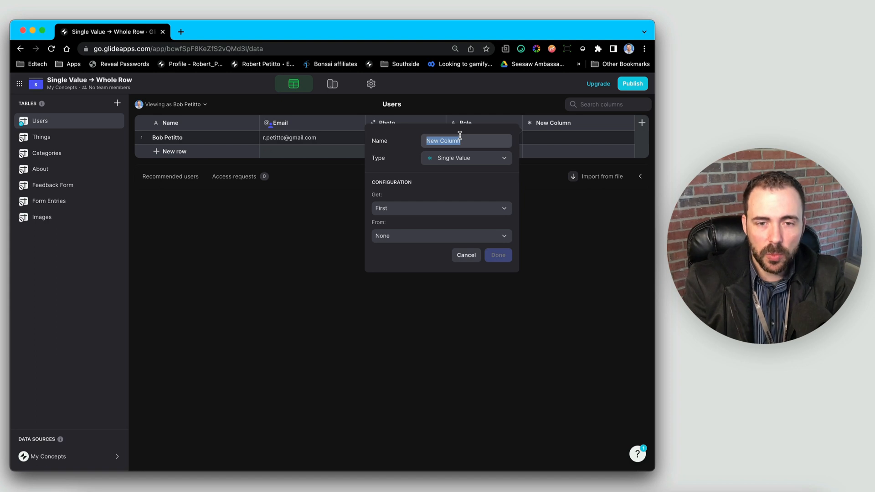
{"action": "type", "text": "rel_aboutT"}
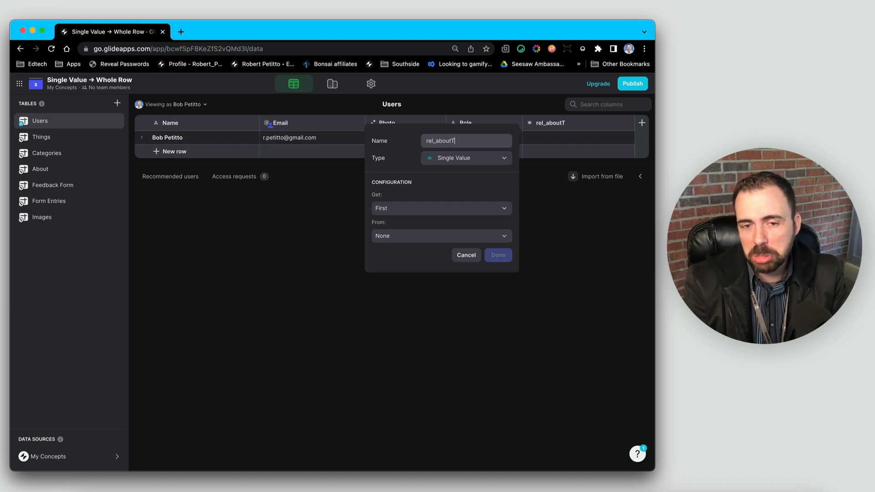
{"action": "type", "text": "able"}
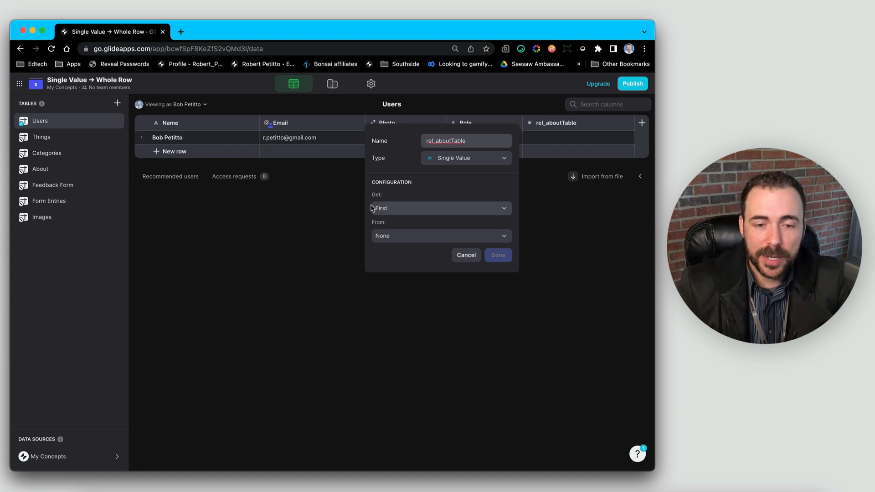
Set rel_aboutTable's source to the Whole row of About, save the column and inspect its linked row
{"action": "left_click", "coordinate": [395, 234]}
{"action": "mouse_move", "coordinate": [420, 311]}
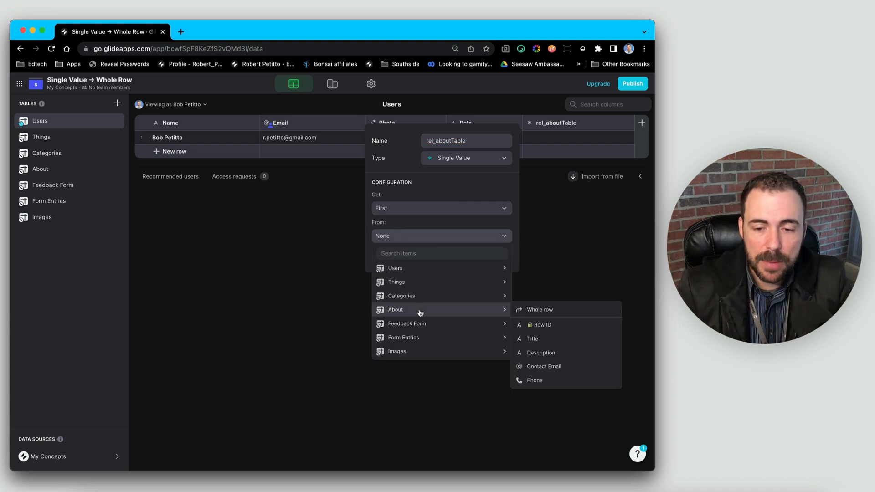
{"action": "left_click", "coordinate": [540, 311]}
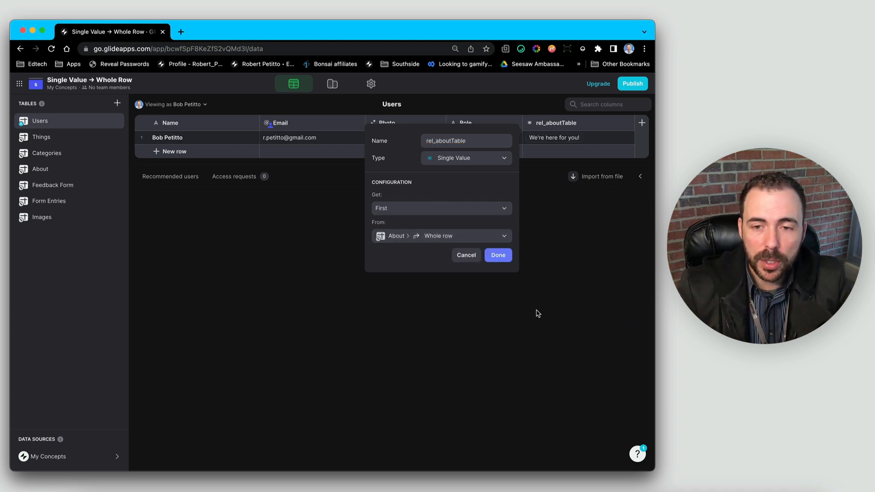
{"action": "left_click", "coordinate": [499, 258]}
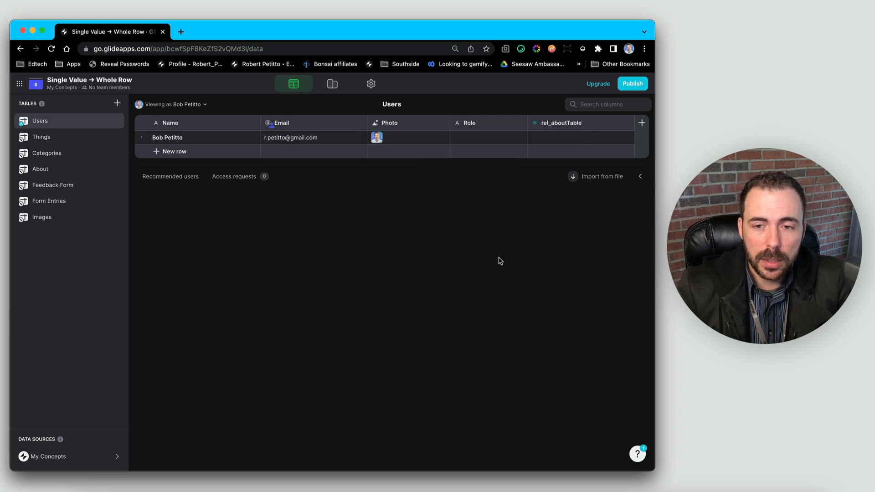
{"action": "left_click", "coordinate": [554, 139]}
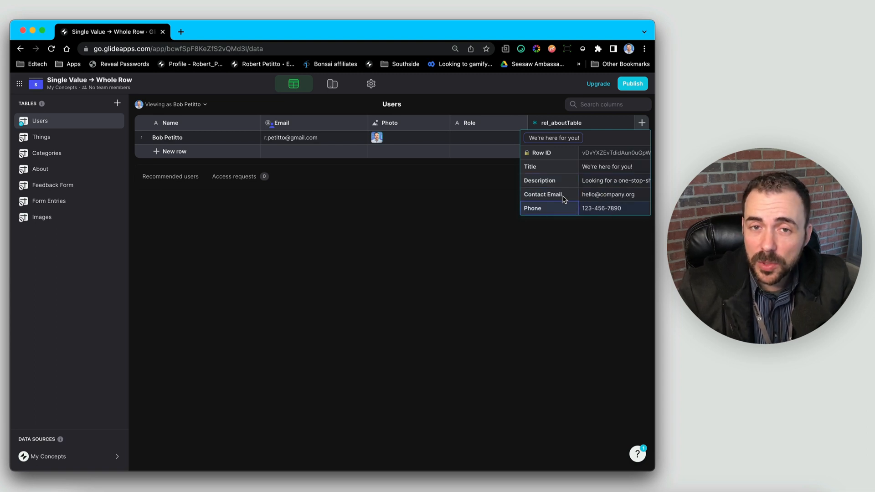
{"action": "left_click", "coordinate": [456, 213]}
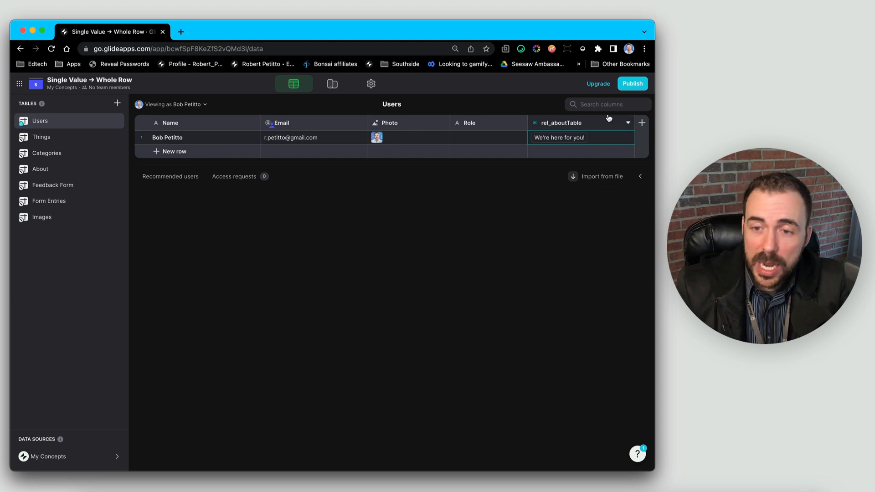
Add a new column named aboutScreenTitle to the Users table and make it a Lookup
{"action": "left_click", "coordinate": [642, 123]}
{"action": "type", "text": "ab"}
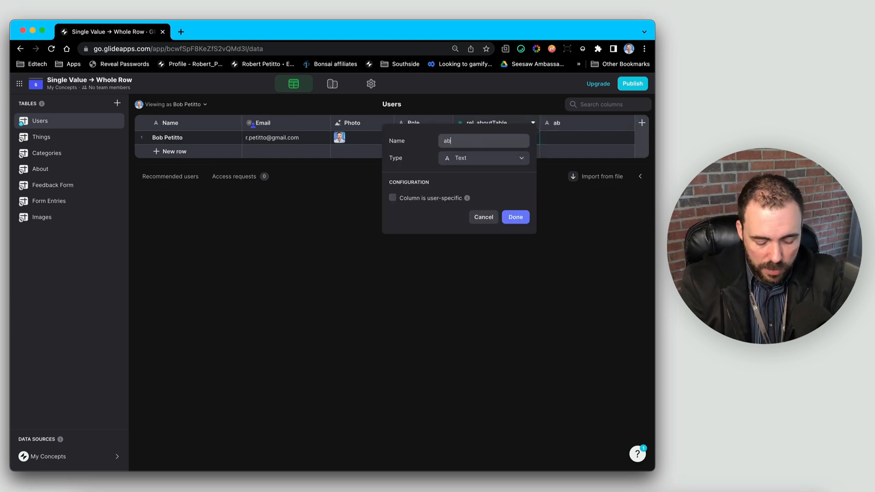
{"action": "type", "text": "outScreenTitl"}
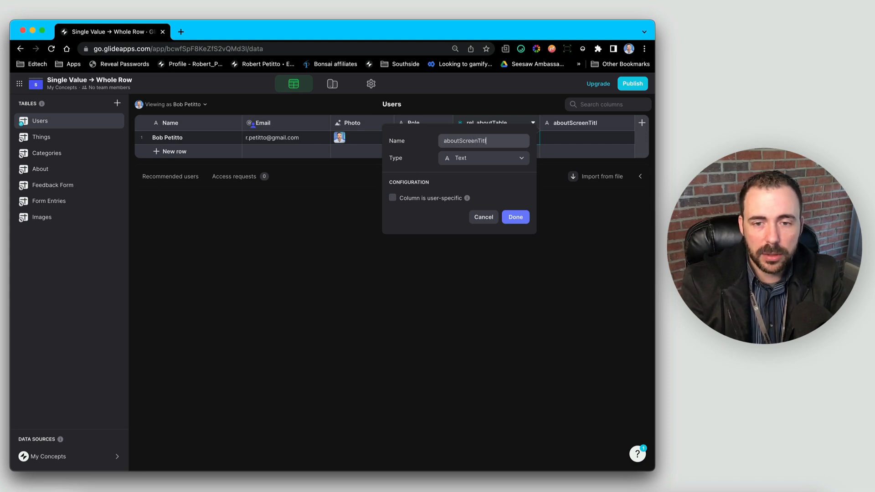
{"action": "type", "text": "e"}
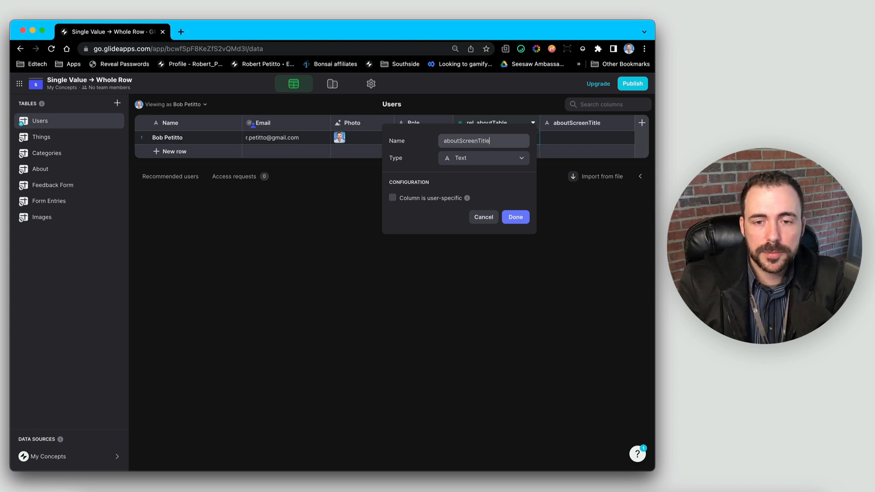
{"action": "left_click", "coordinate": [478, 158]}
{"action": "left_click", "coordinate": [475, 363]}
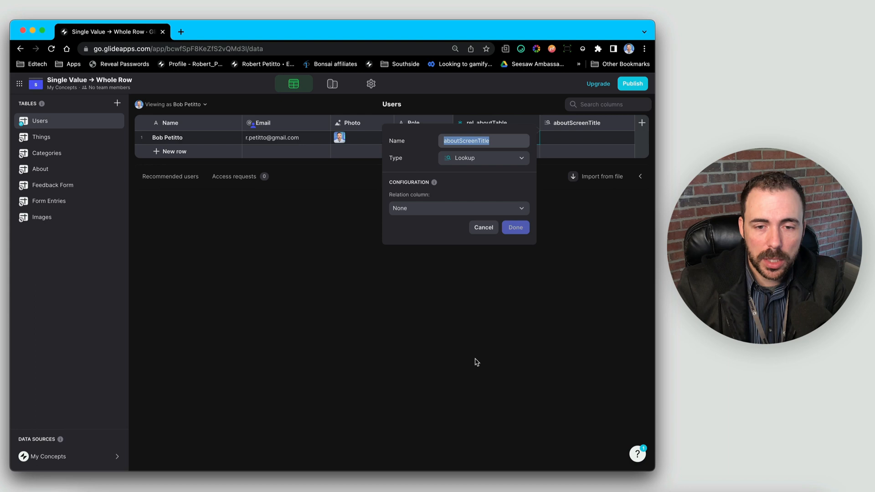
Look up the Title through rel_aboutTable, save the aboutScreenTitle column and check its first cell
{"action": "left_click", "coordinate": [414, 209]}
{"action": "mouse_move", "coordinate": [420, 243]}
{"action": "left_click", "coordinate": [551, 254]}
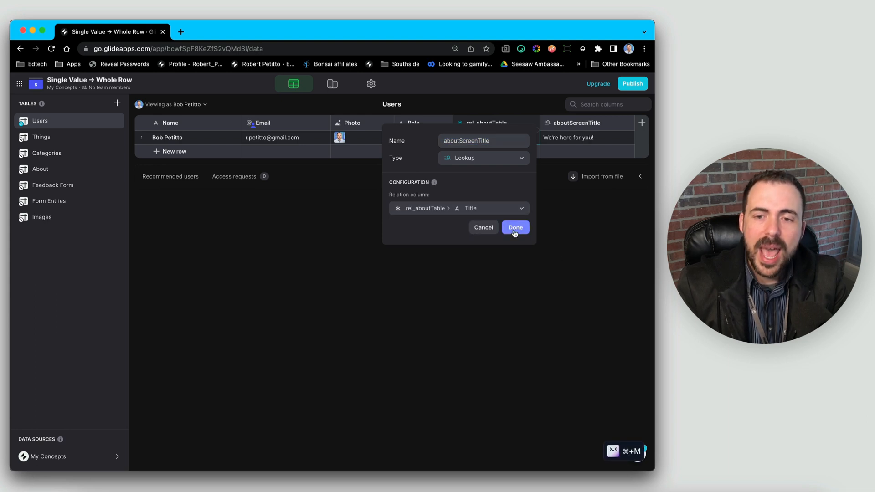
{"action": "left_click", "coordinate": [514, 228]}
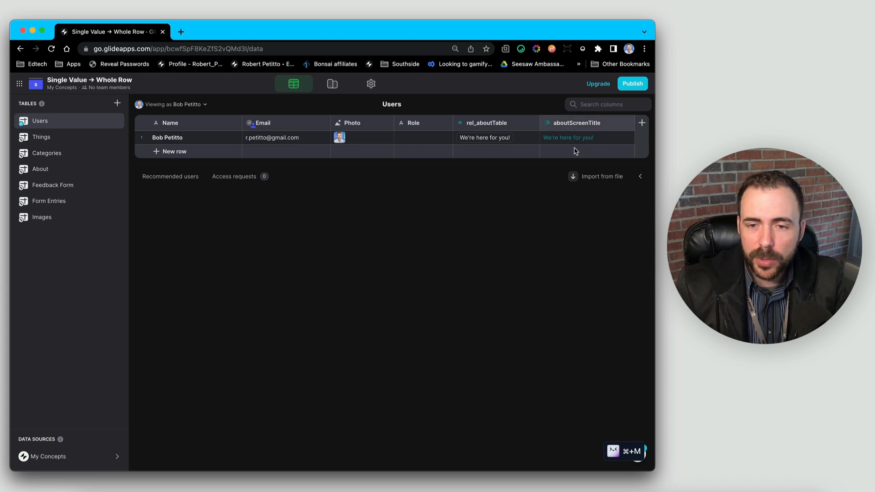
{"action": "left_click", "coordinate": [571, 140]}
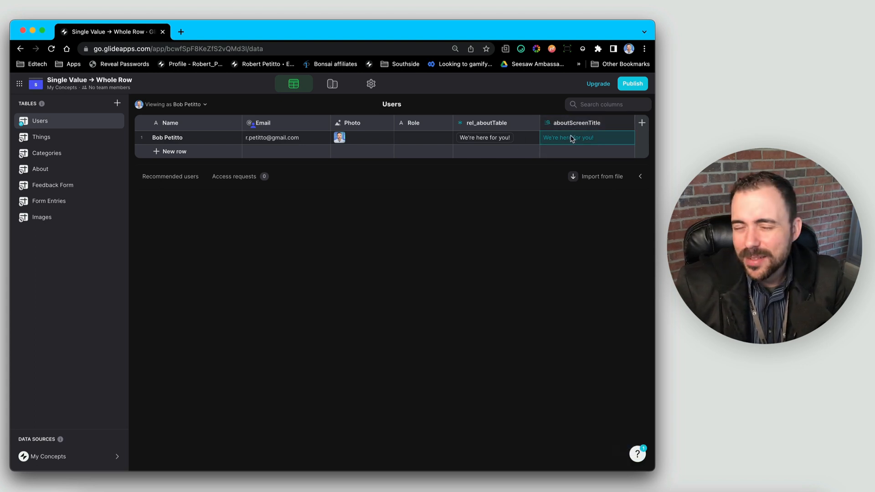
Try Title of About as the source of the rel_aboutTable column, then cancel the edit
{"action": "double_click", "coordinate": [486, 125]}
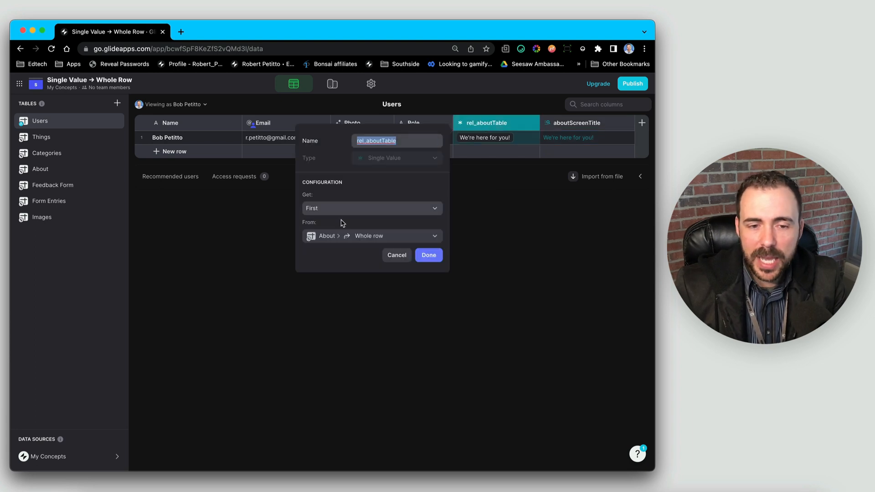
{"action": "left_click", "coordinate": [329, 235]}
{"action": "mouse_move", "coordinate": [342, 311]}
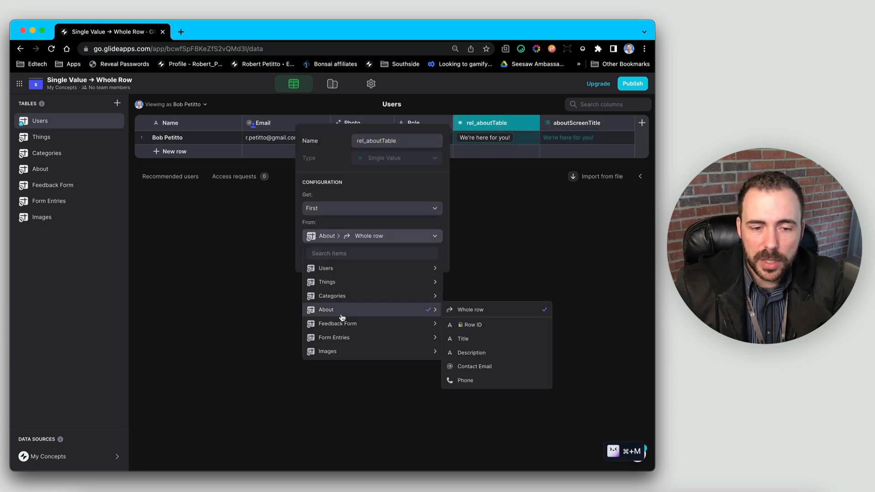
{"action": "left_click", "coordinate": [476, 338]}
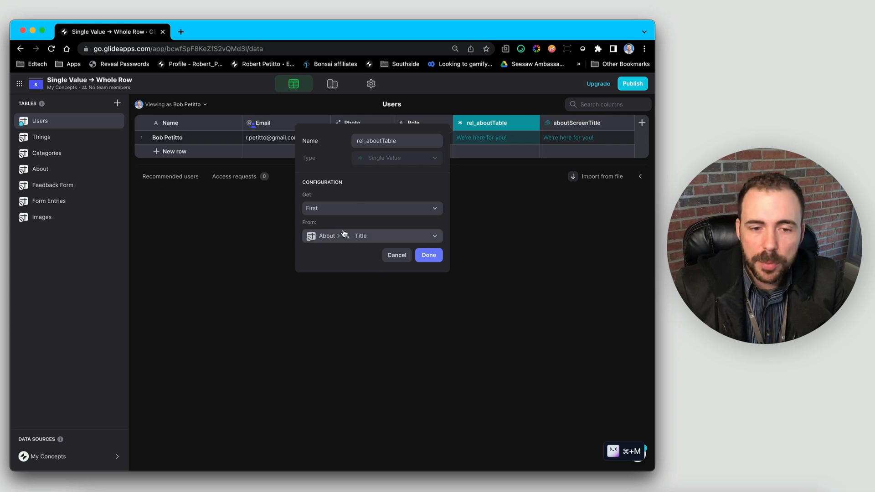
{"action": "left_click", "coordinate": [391, 258]}
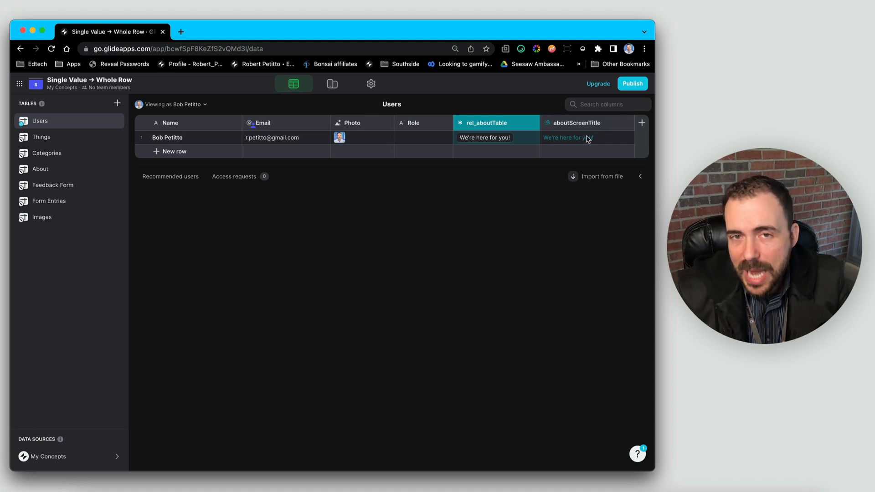
Delete the aboutScreenTitle column from the Users table
{"action": "left_click", "coordinate": [623, 124]}
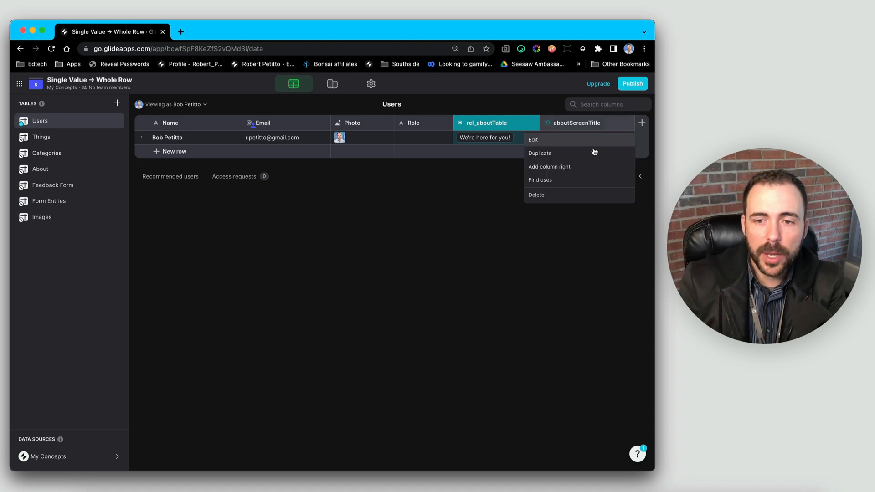
{"action": "left_click", "coordinate": [566, 195]}
{"action": "left_click", "coordinate": [423, 300]}
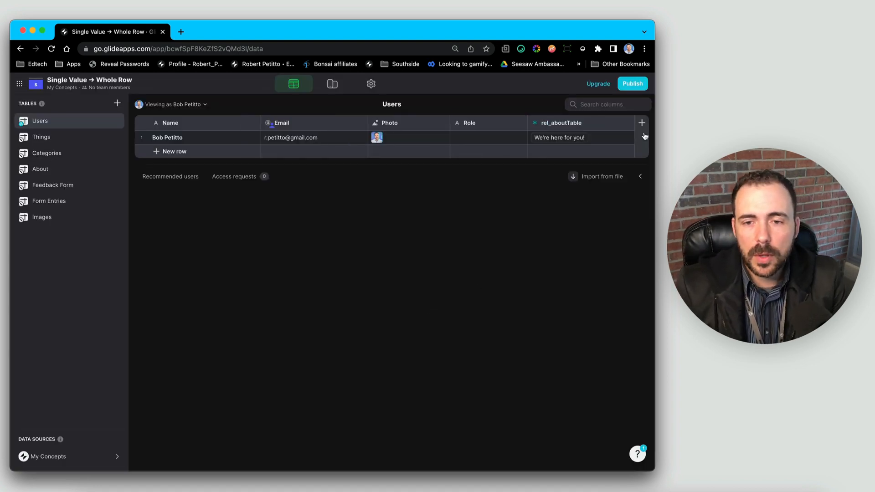
Check the Feedback Form table, then duplicate the rel_aboutTable column in the Users table and name the copy rel_feedbackForm
{"action": "left_click", "coordinate": [48, 190]}
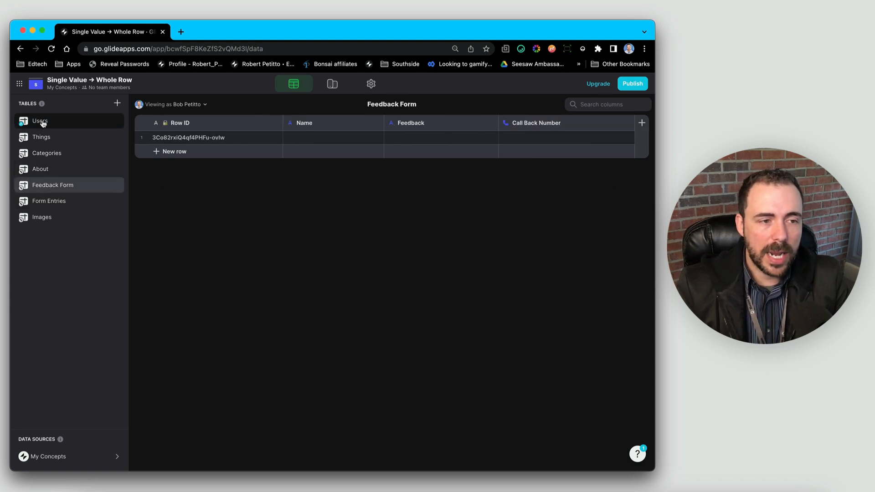
{"action": "left_click", "coordinate": [40, 122]}
{"action": "left_click", "coordinate": [624, 123]}
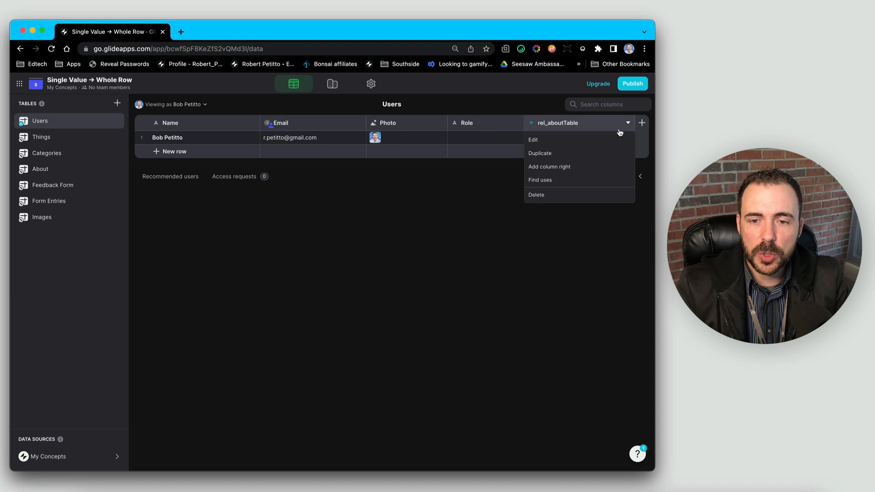
{"action": "left_click", "coordinate": [597, 152]}
{"action": "left_click_drag", "start_coordinate": [454, 142], "coordinate": [537, 145]}
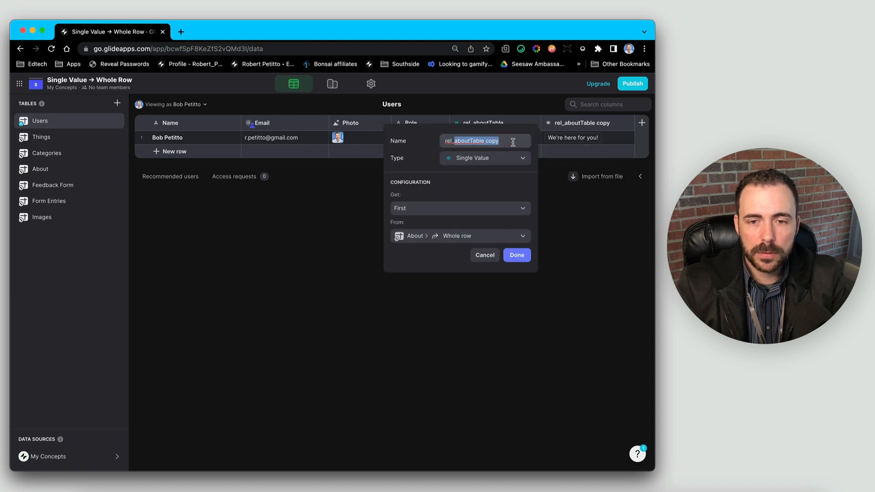
{"action": "type", "text": "feed"}
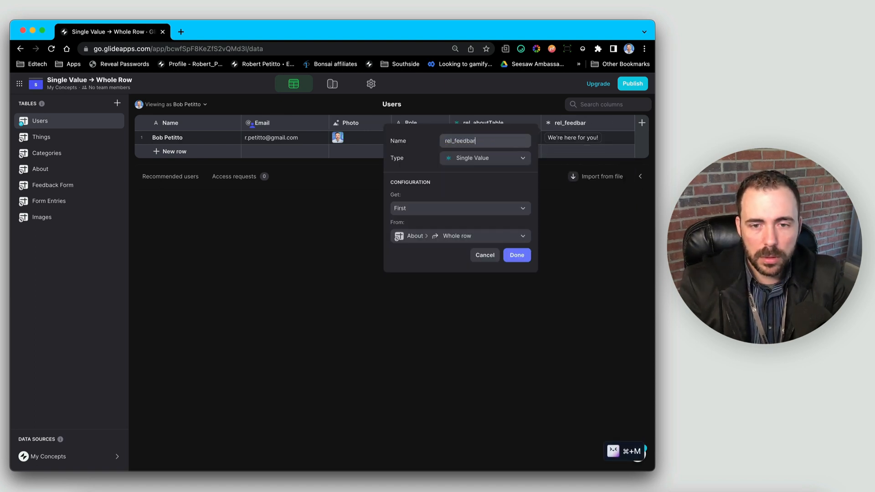
{"action": "type", "text": "backForm"}
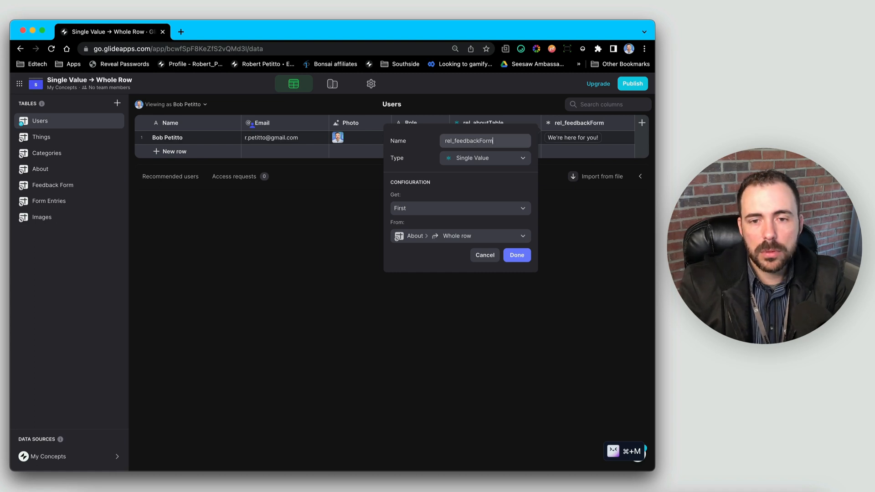
Set the rel_feedbackForm source to the whole row of Feedback Form, save the column and inspect its first cell
{"action": "left_click", "coordinate": [451, 236]}
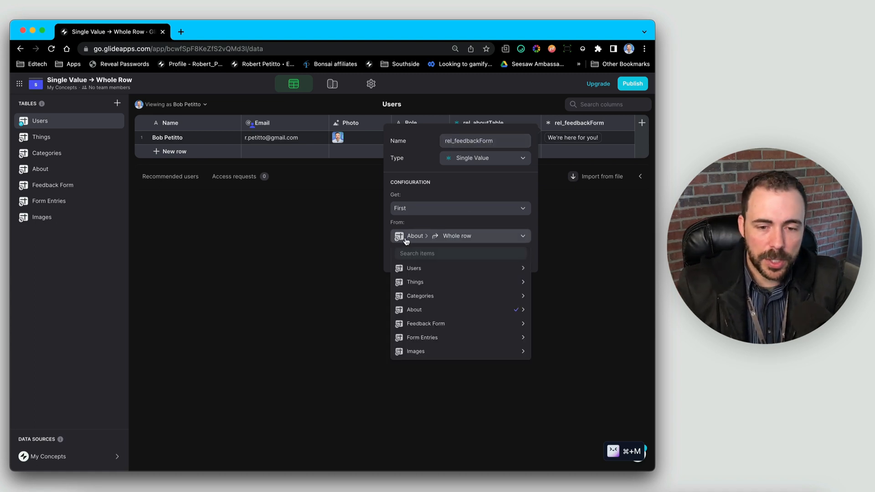
{"action": "mouse_move", "coordinate": [430, 324]}
{"action": "left_click", "coordinate": [597, 326]}
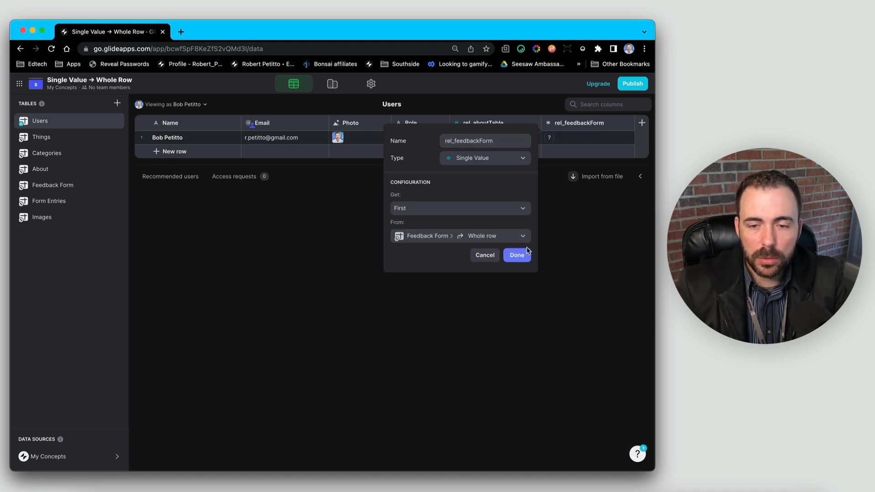
{"action": "left_click", "coordinate": [518, 256]}
{"action": "left_click", "coordinate": [547, 135]}
{"action": "left_click", "coordinate": [546, 142]}
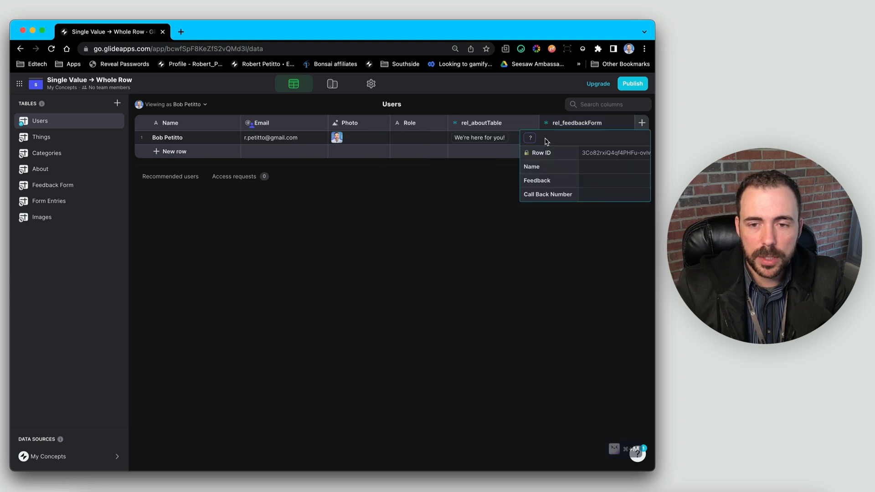
{"action": "left_click", "coordinate": [602, 169]}
{"action": "left_click", "coordinate": [604, 197]}
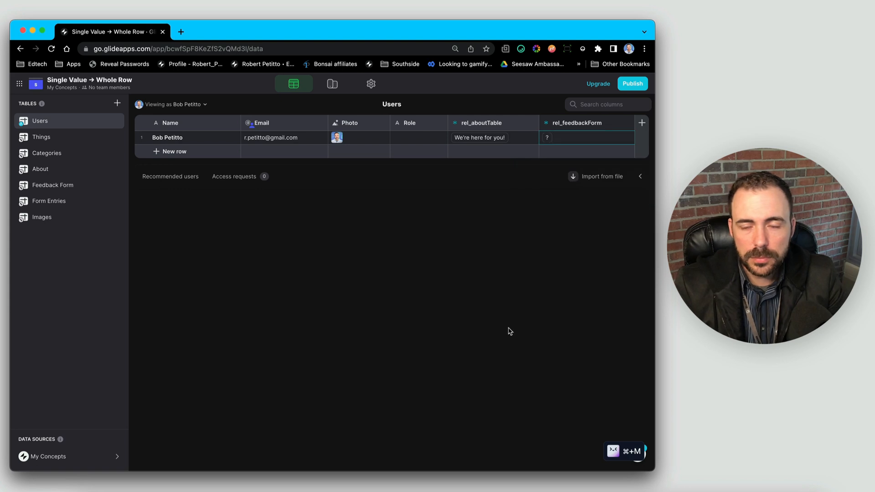
{"action": "key", "text": "Escape"}
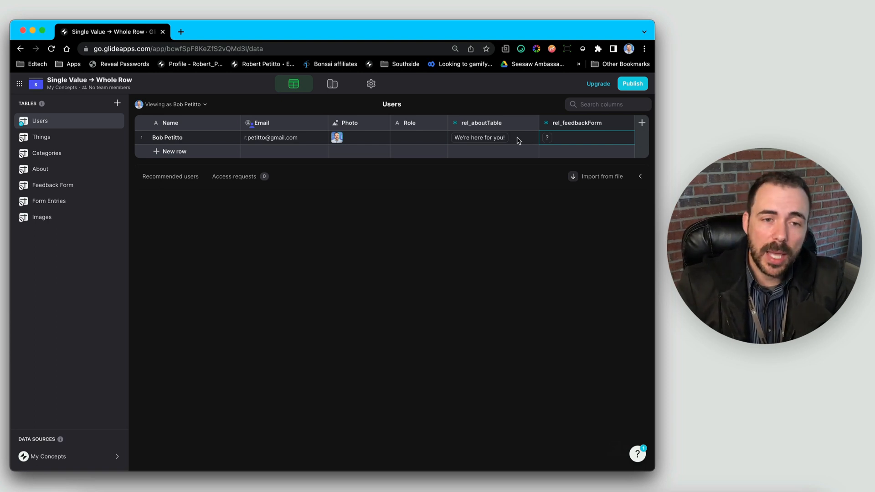
Switch to the layout editor and preview the app as a phone
{"action": "left_click", "coordinate": [343, 84]}
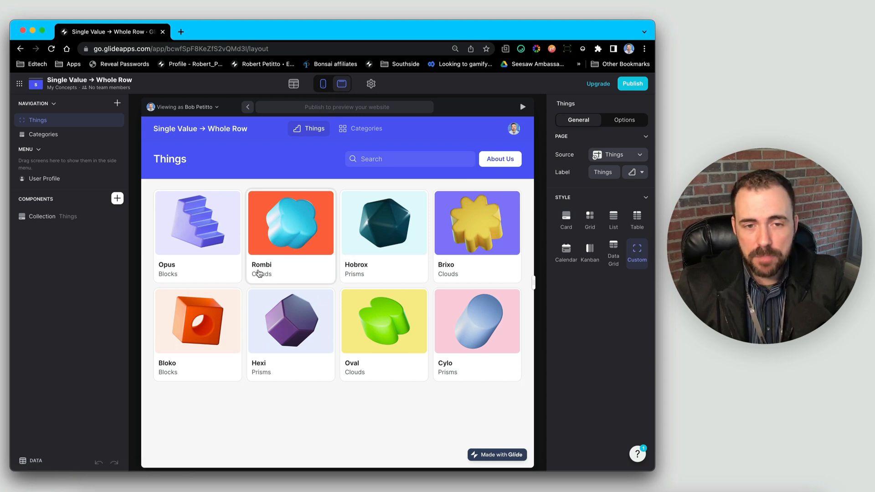
{"action": "left_click", "coordinate": [323, 84]}
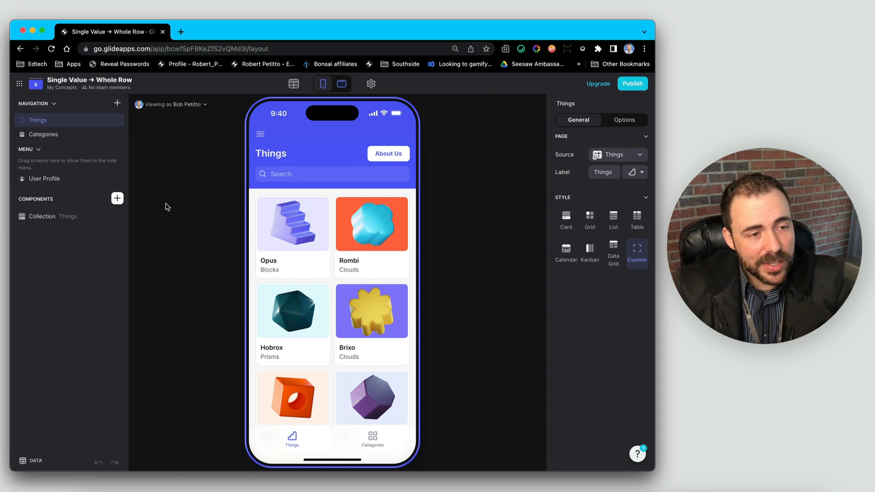
Try adding a screen from the About table with the Custom style, and delete that screen again
{"action": "left_click", "coordinate": [117, 103]}
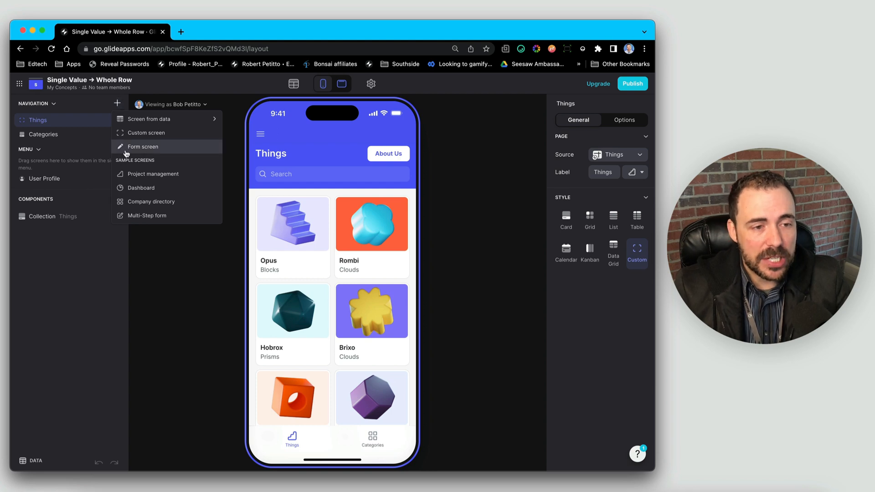
{"action": "mouse_move", "coordinate": [151, 119]}
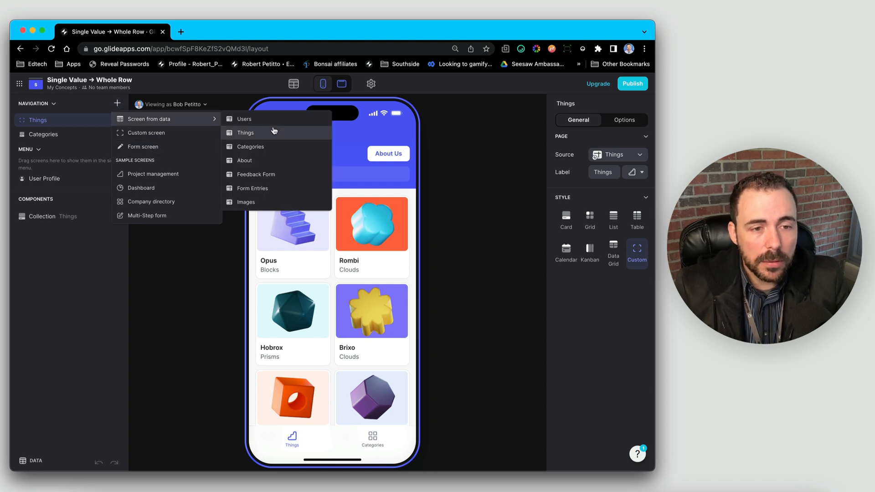
{"action": "left_click", "coordinate": [269, 164]}
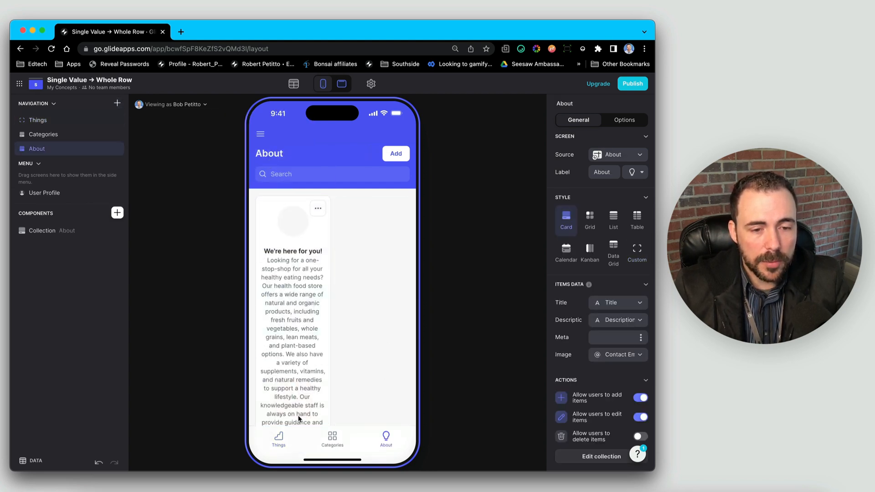
{"action": "left_click", "coordinate": [637, 251]}
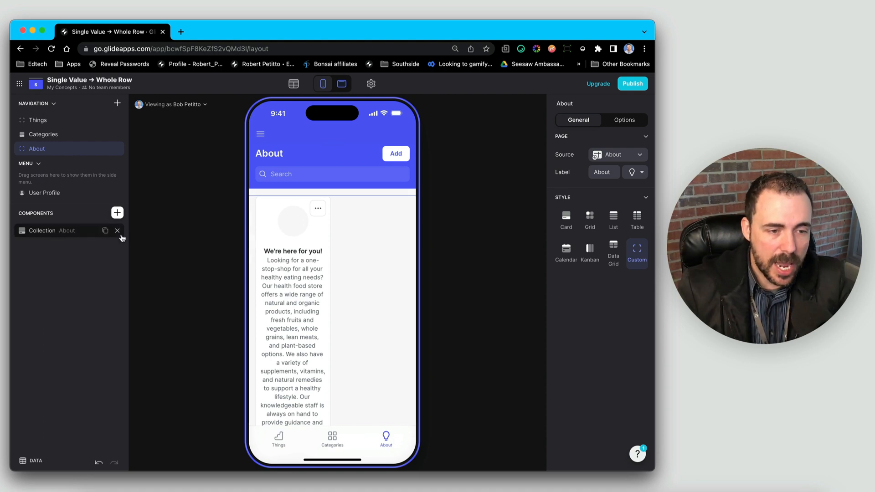
{"action": "right_click", "coordinate": [49, 150]}
{"action": "left_click", "coordinate": [47, 179]}
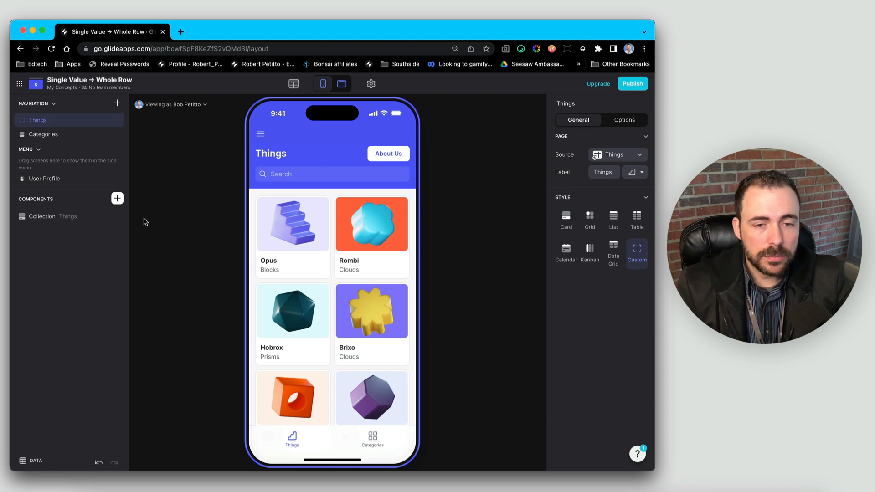
Set the data of the Things collection's About Us title bar action to rel_aboutTable from the User Profile
{"action": "scroll", "coordinate": [299, 246], "scroll_direction": "up", "scroll_amount": 1}
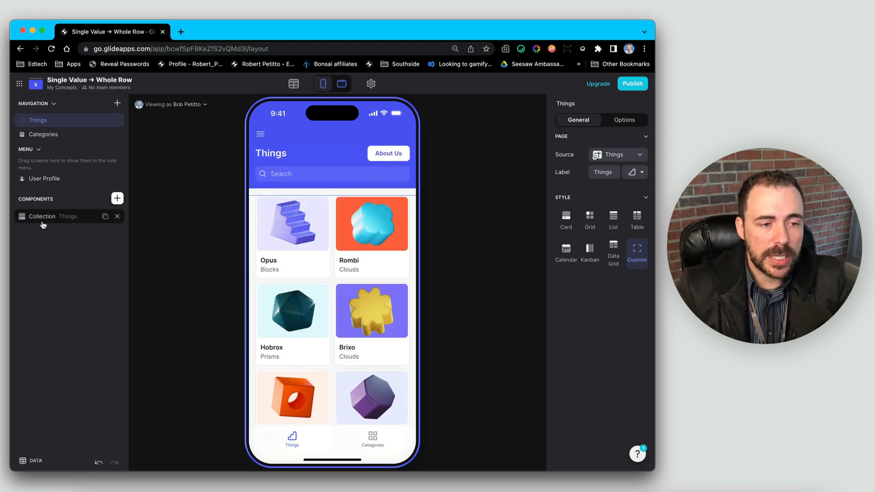
{"action": "left_click", "coordinate": [68, 216]}
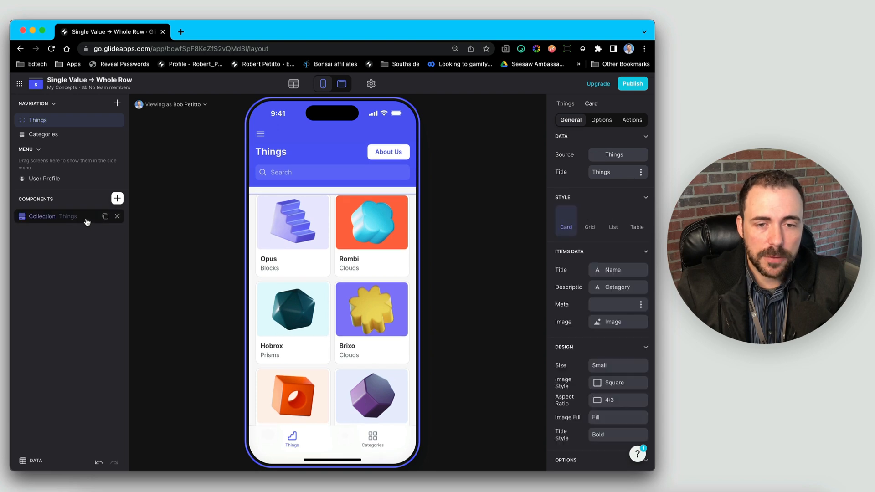
{"action": "left_click", "coordinate": [629, 122]}
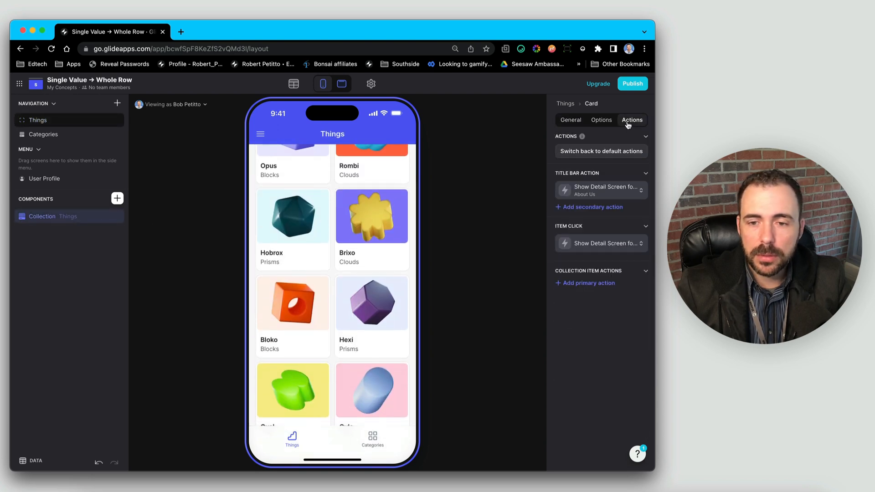
{"action": "left_click", "coordinate": [601, 191]}
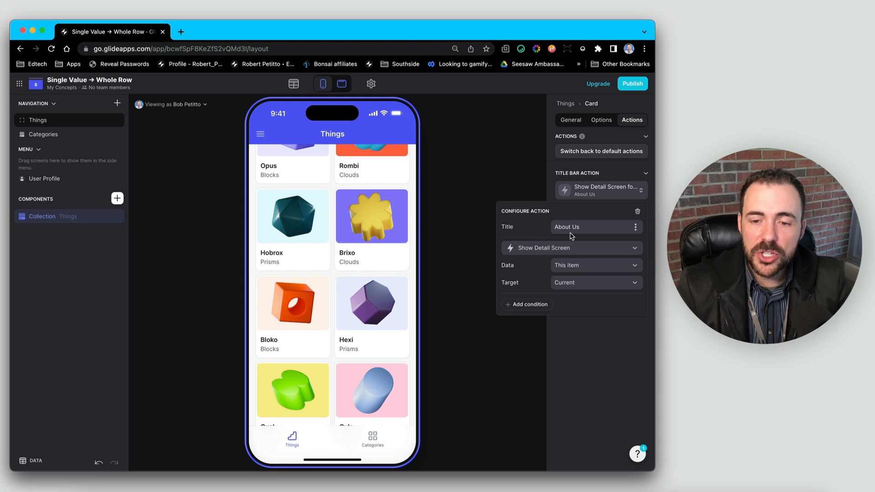
{"action": "scroll", "coordinate": [346, 230], "scroll_direction": "up", "scroll_amount": 3}
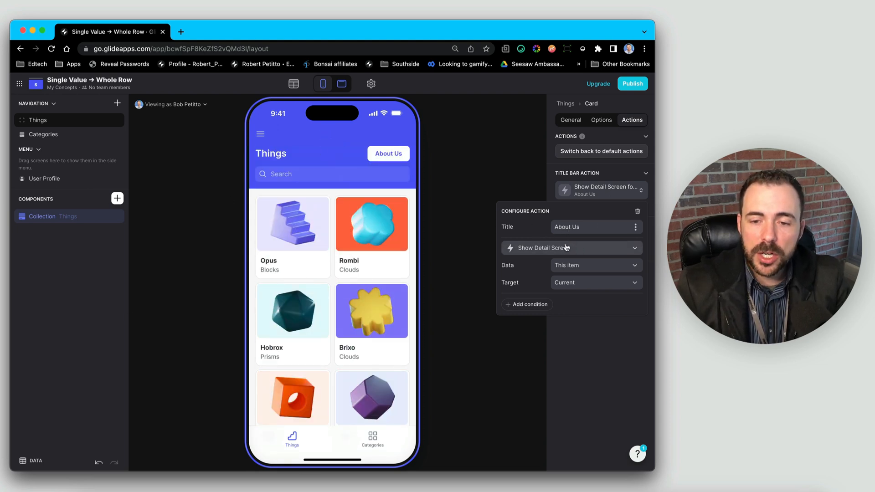
{"action": "left_click", "coordinate": [572, 272]}
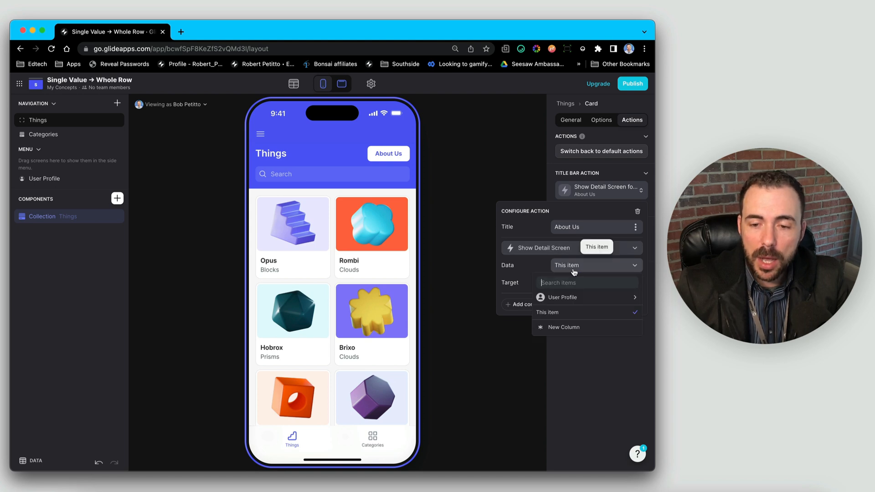
{"action": "mouse_move", "coordinate": [575, 297]}
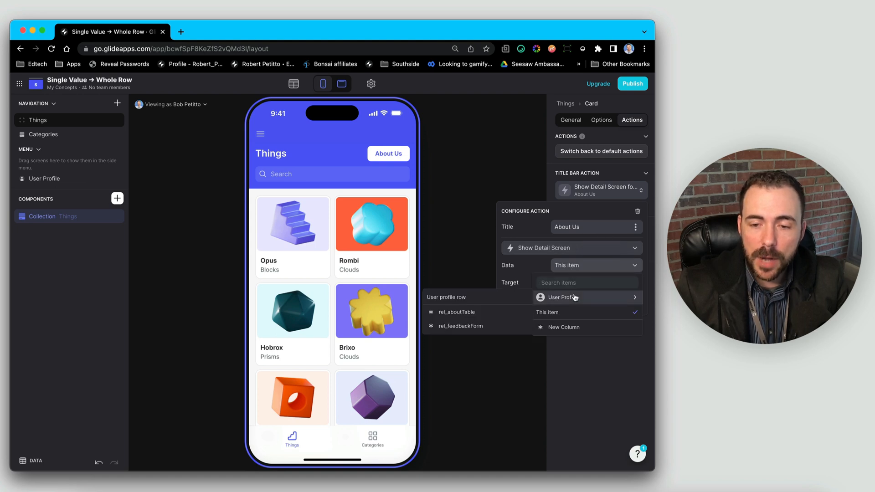
{"action": "left_click", "coordinate": [466, 314]}
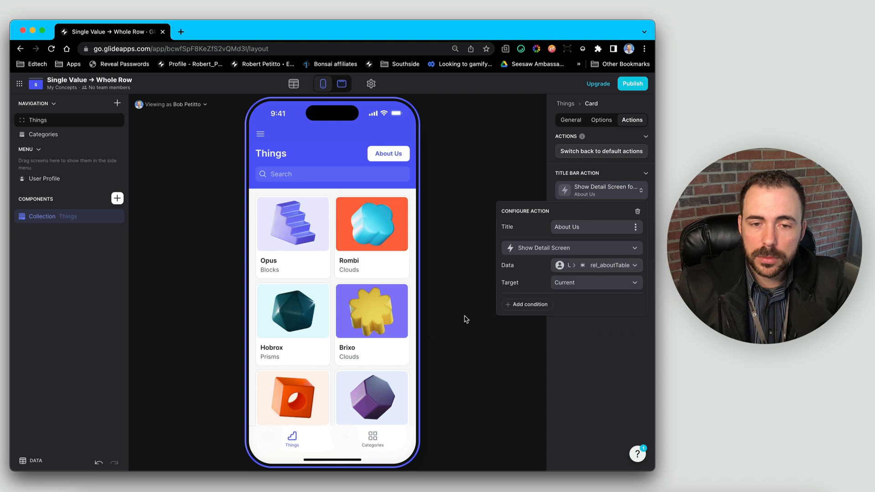
{"action": "left_click", "coordinate": [470, 322]}
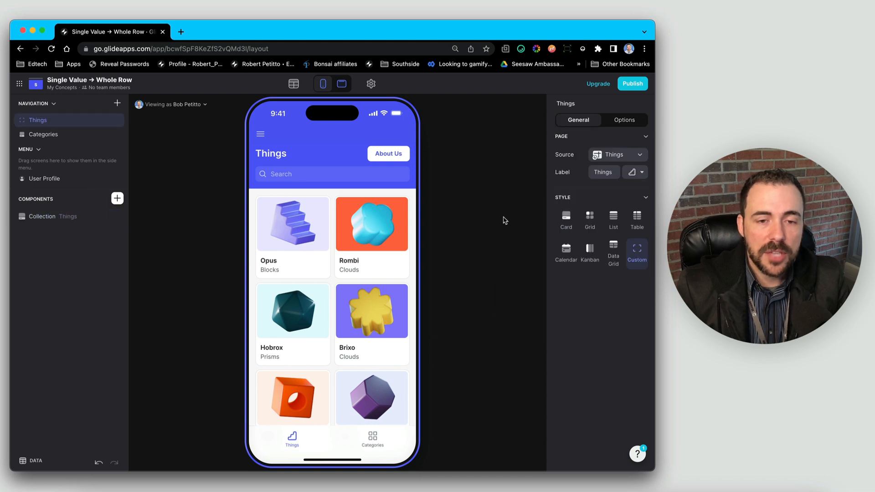
Open the About Us detail screen with its data row and set the Title component's subtitle to Description
{"action": "left_click", "coordinate": [387, 154]}
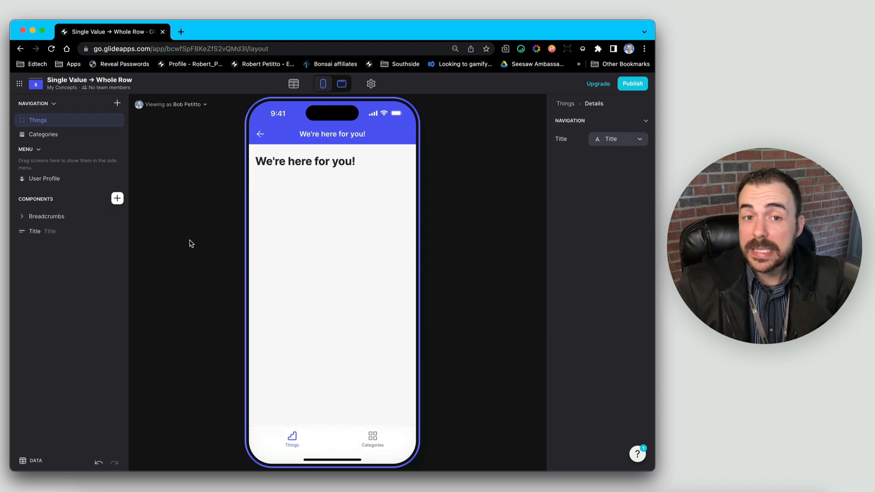
{"action": "left_click", "coordinate": [32, 460]}
{"action": "left_click_drag", "start_coordinate": [96, 418], "coordinate": [169, 425]}
{"action": "left_click_drag", "start_coordinate": [318, 416], "coordinate": [319, 328]}
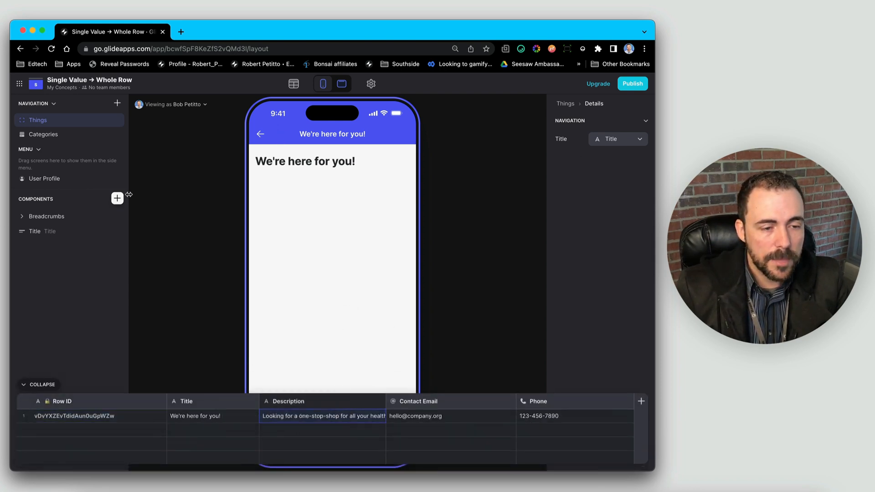
{"action": "left_click", "coordinate": [37, 231]}
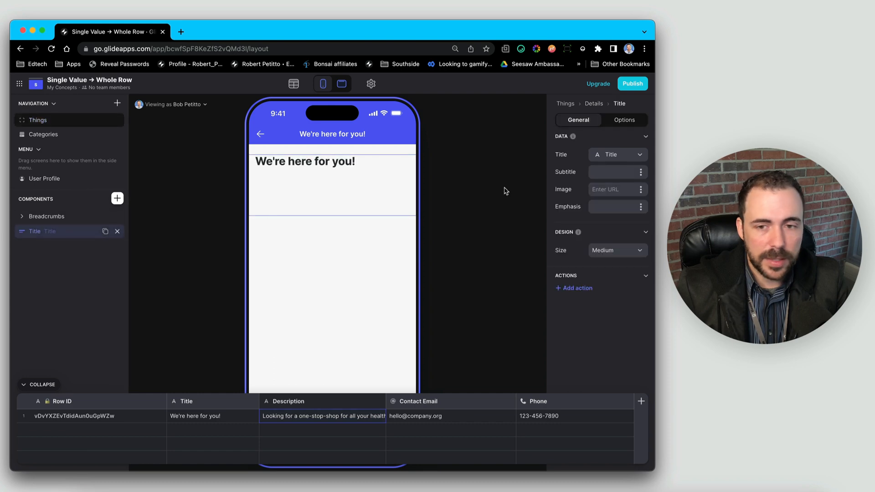
{"action": "left_click", "coordinate": [640, 176]}
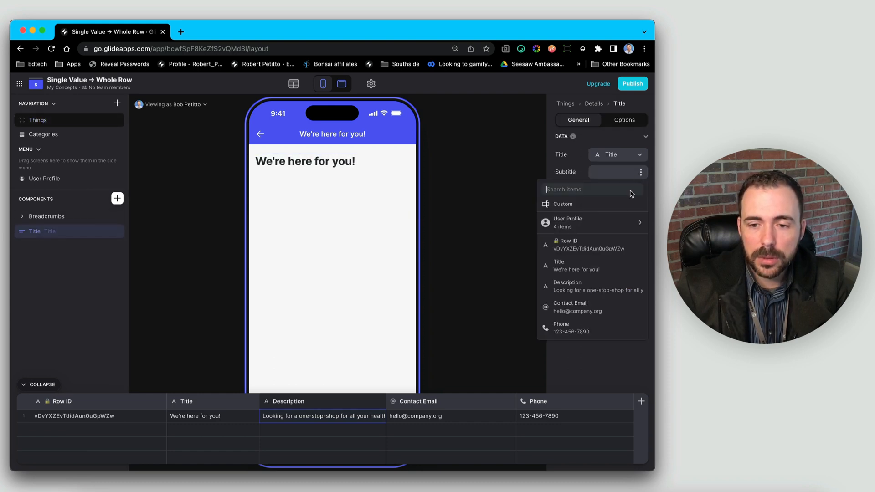
{"action": "left_click", "coordinate": [591, 286]}
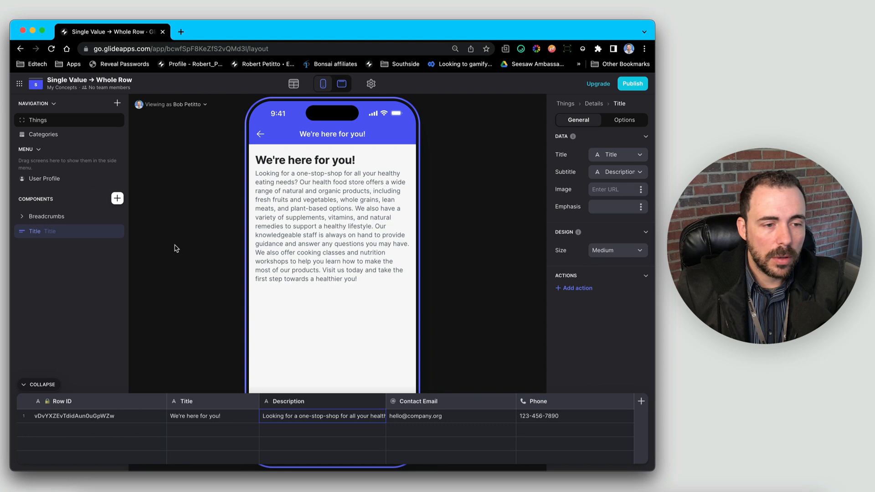
Add a Fields component to the About Us detail screen that contains only Contact Email and Phone
{"action": "left_click", "coordinate": [117, 198]}
{"action": "type", "text": "fie"}
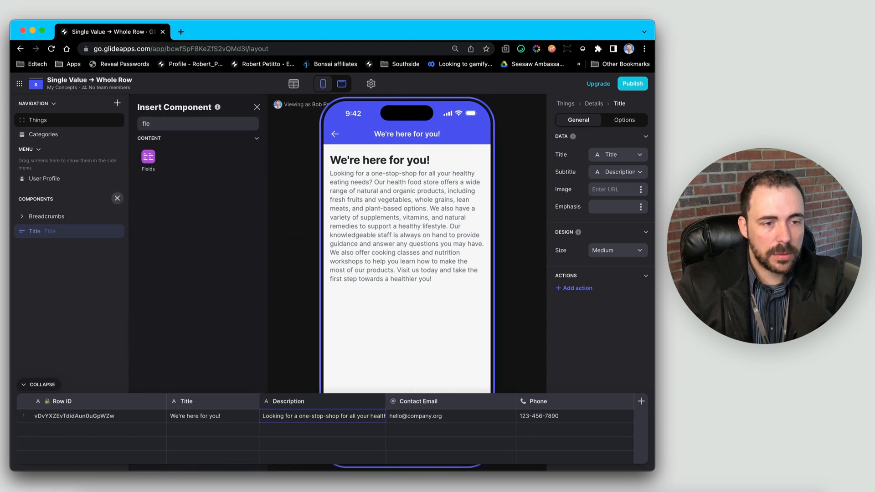
{"action": "left_click", "coordinate": [148, 158]}
{"action": "left_click", "coordinate": [575, 215]}
{"action": "left_click", "coordinate": [576, 230]}
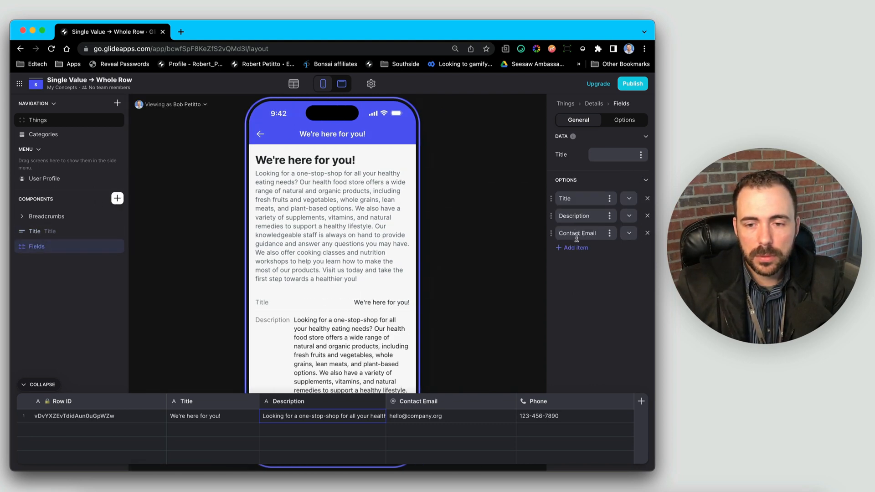
{"action": "left_click", "coordinate": [576, 248]}
{"action": "left_click", "coordinate": [647, 198]}
{"action": "left_click", "coordinate": [646, 198]}
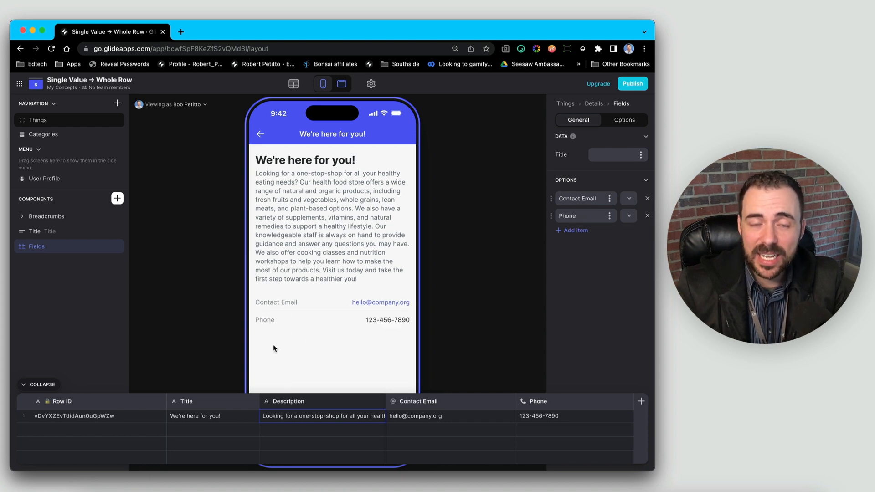
{"action": "left_click", "coordinate": [39, 385]}
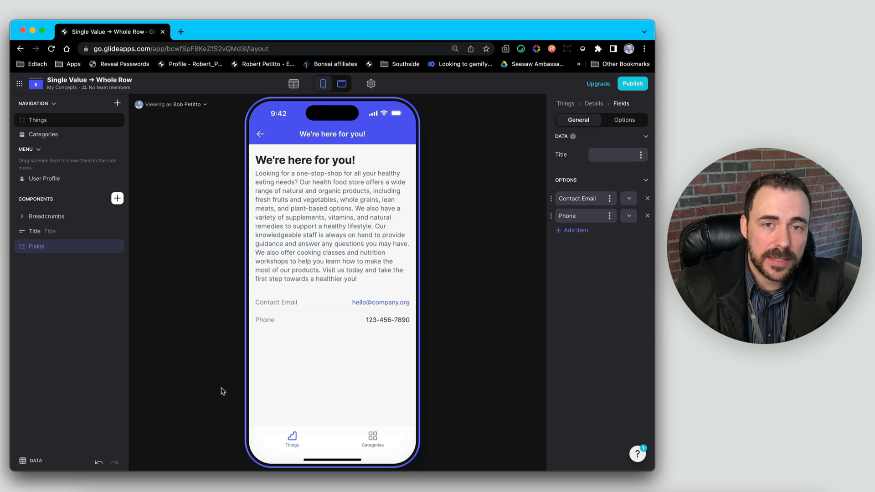
Add a Button component to the Categories screen and title its action About us
{"action": "left_click", "coordinate": [257, 133]}
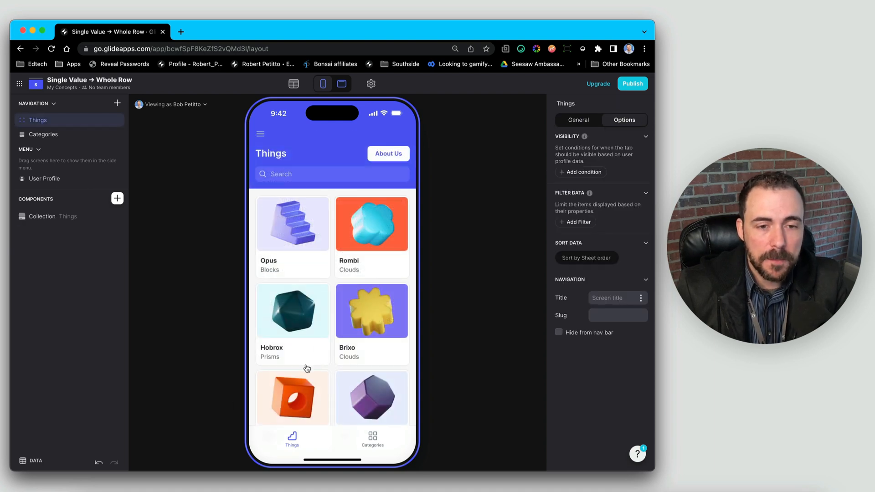
{"action": "left_click", "coordinate": [373, 444]}
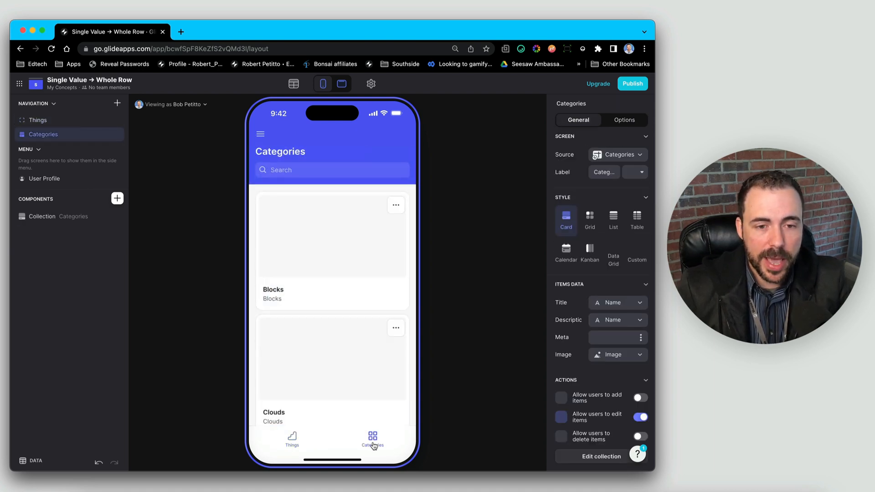
{"action": "left_click", "coordinate": [117, 198]}
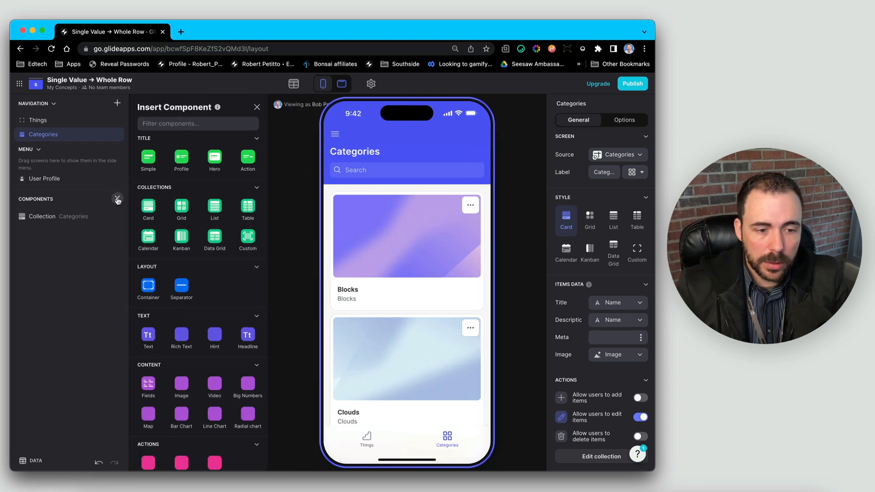
{"action": "type", "text": "butt"}
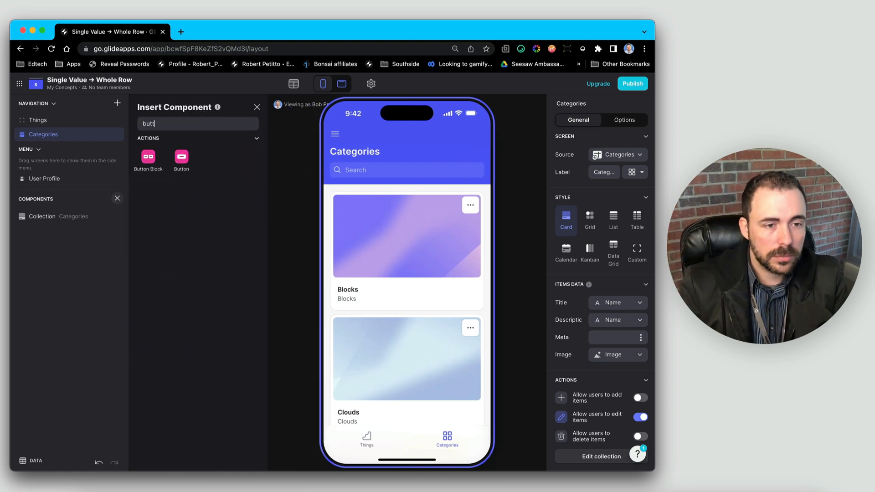
{"action": "left_click", "coordinate": [182, 156]}
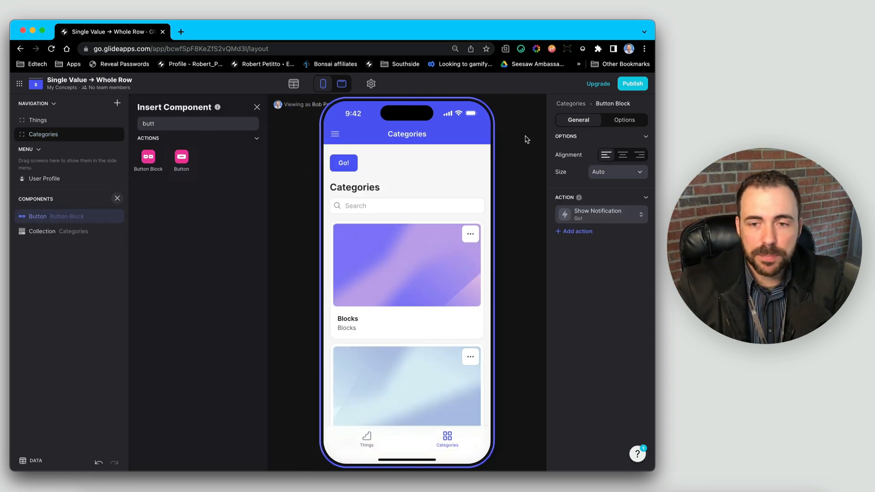
{"action": "left_click", "coordinate": [601, 214]}
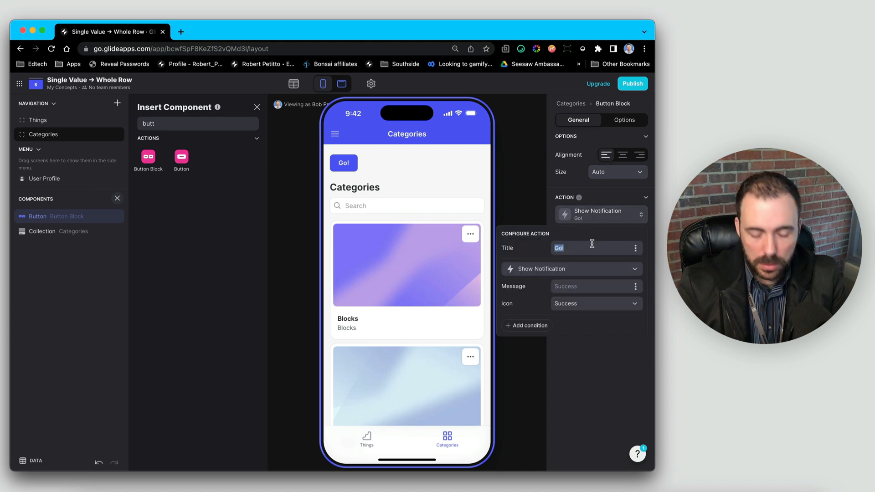
{"action": "type", "text": "About us"}
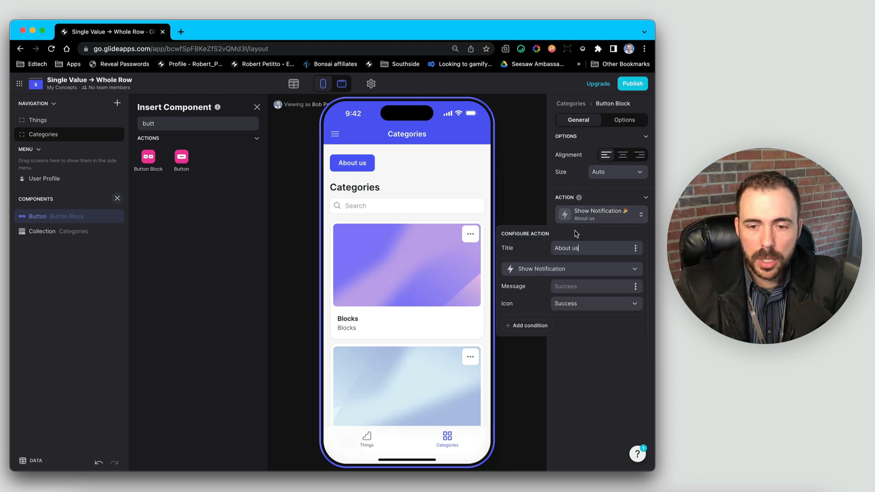
Set the About us button's action to Show Detail Screen with rel_aboutTable from the User Profile as data
{"action": "left_click", "coordinate": [546, 269]}
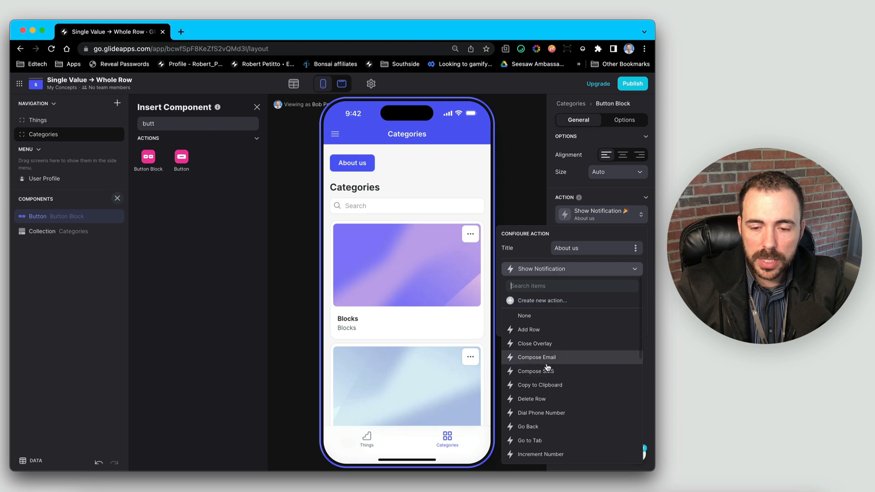
{"action": "scroll", "coordinate": [547, 367], "scroll_direction": "down", "scroll_amount": 6}
{"action": "left_click", "coordinate": [547, 331]}
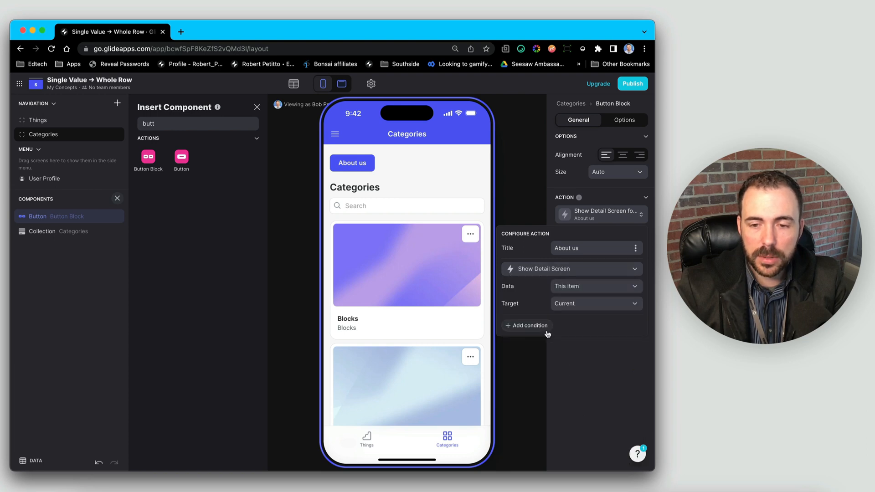
{"action": "left_click", "coordinate": [570, 289]}
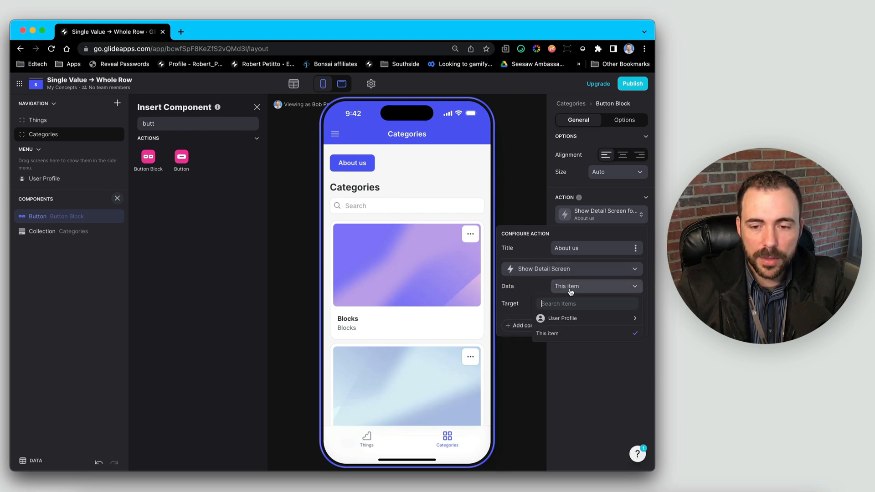
{"action": "mouse_move", "coordinate": [547, 318]}
{"action": "left_click", "coordinate": [455, 335]}
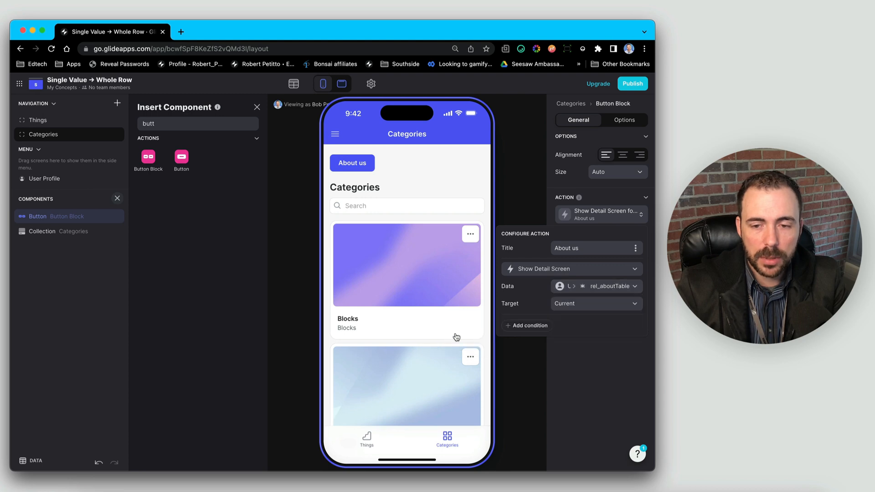
Test the About us button in the Categories preview and return to the Categories screen
{"action": "left_click", "coordinate": [391, 164]}
{"action": "left_click", "coordinate": [341, 164]}
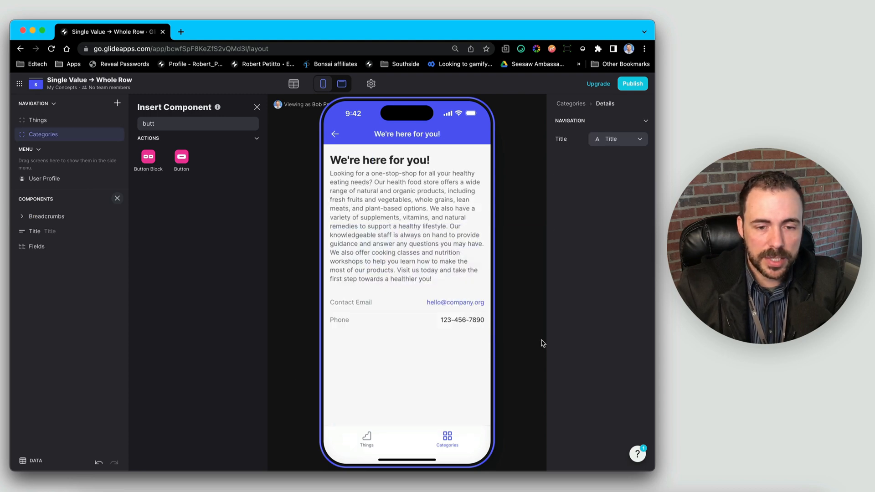
{"action": "left_click", "coordinate": [333, 135]}
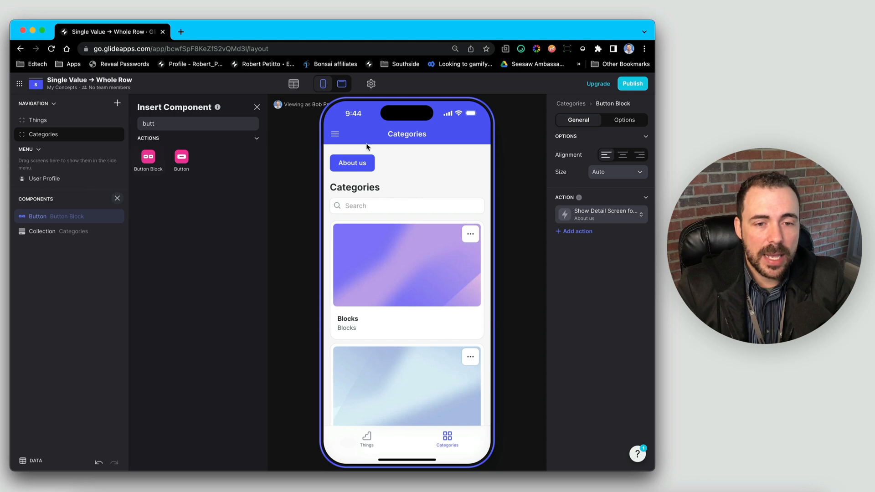
Add a second action titled Contact Us to the Categories screen's button block
{"action": "scroll", "coordinate": [433, 205], "scroll_direction": "down", "scroll_amount": 2}
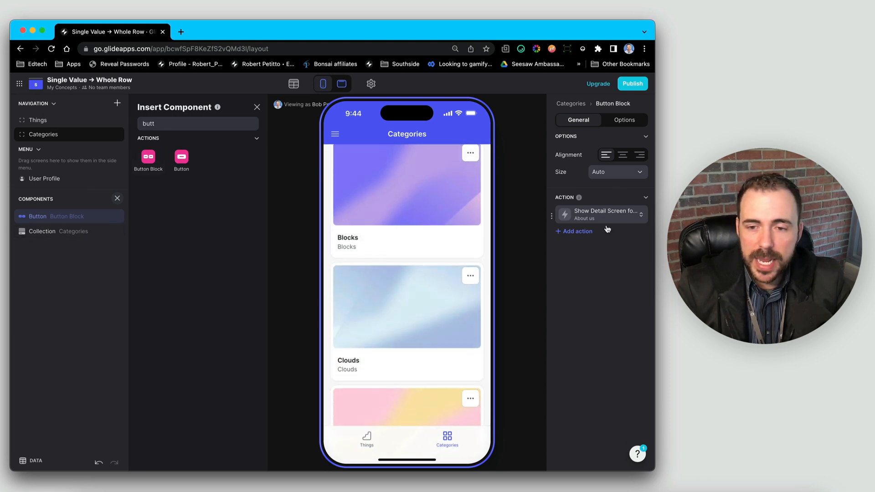
{"action": "left_click", "coordinate": [577, 232]}
{"action": "left_click", "coordinate": [572, 236]}
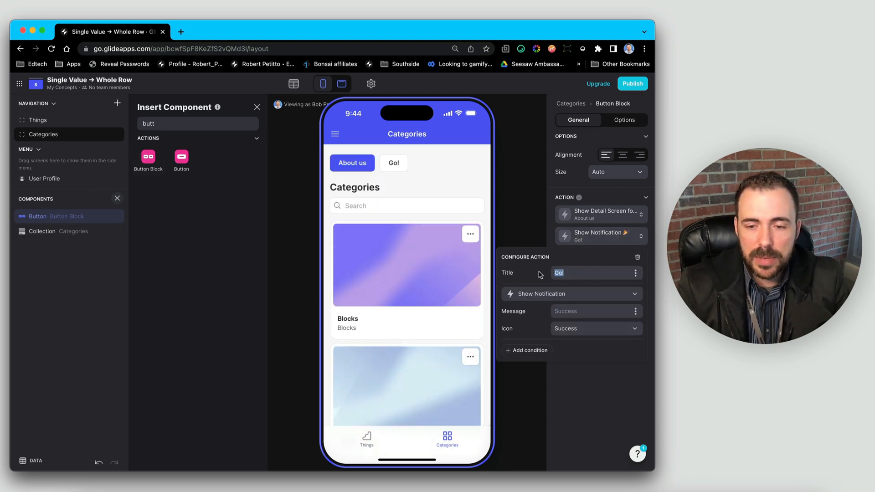
{"action": "type", "text": "Contact Us"}
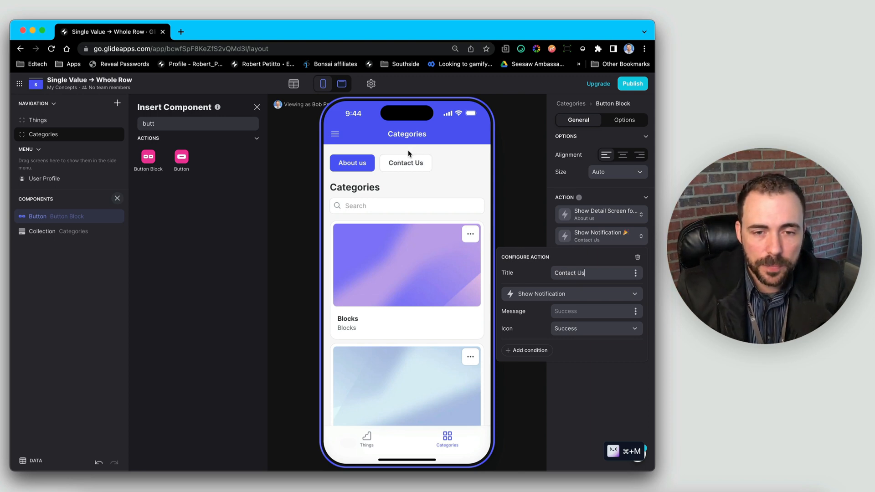
Set the Contact Us action to Show Detail Screen with rel_feedbackForm from the User Profile as data and Overlay as target
{"action": "left_click", "coordinate": [549, 296]}
{"action": "scroll", "coordinate": [553, 264], "scroll_direction": "down", "scroll_amount": 3}
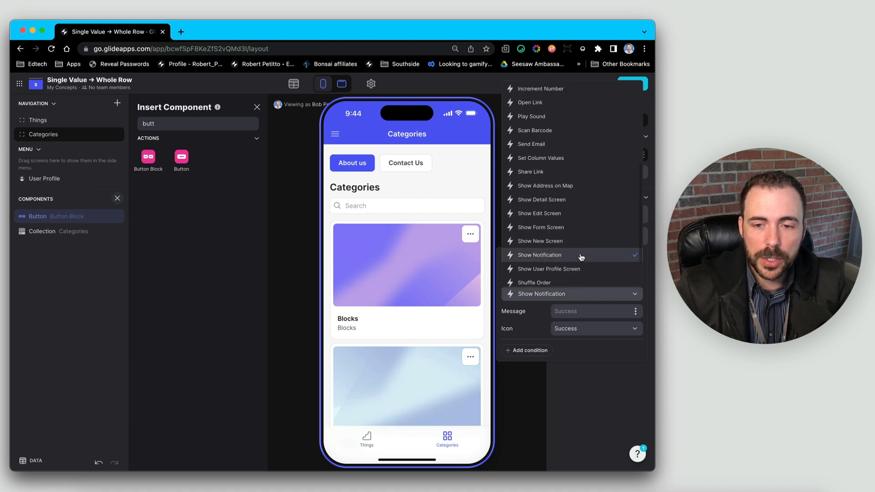
{"action": "scroll", "coordinate": [560, 179], "scroll_direction": "down", "scroll_amount": 2}
{"action": "left_click", "coordinate": [552, 153]}
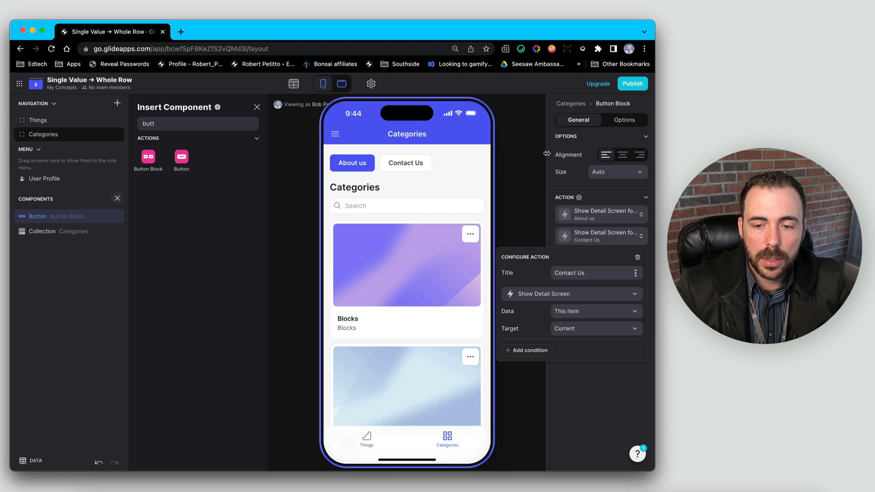
{"action": "left_click", "coordinate": [587, 314]}
{"action": "mouse_move", "coordinate": [582, 344]}
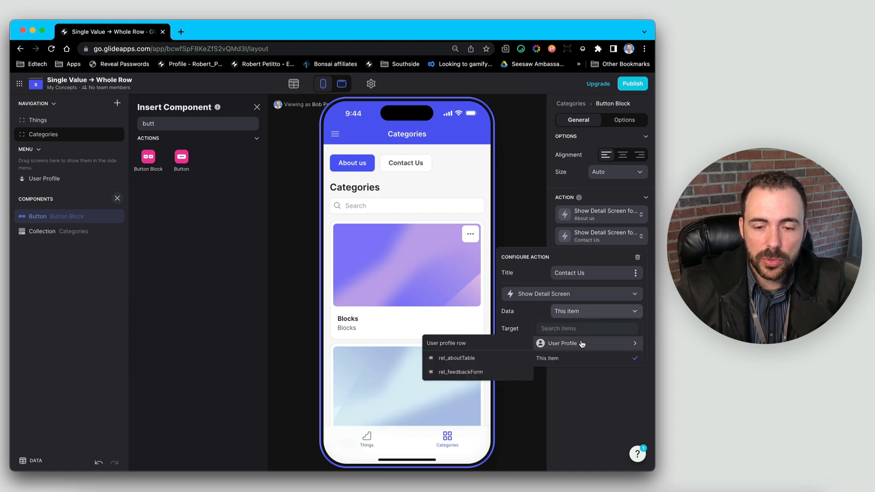
{"action": "left_click", "coordinate": [475, 376]}
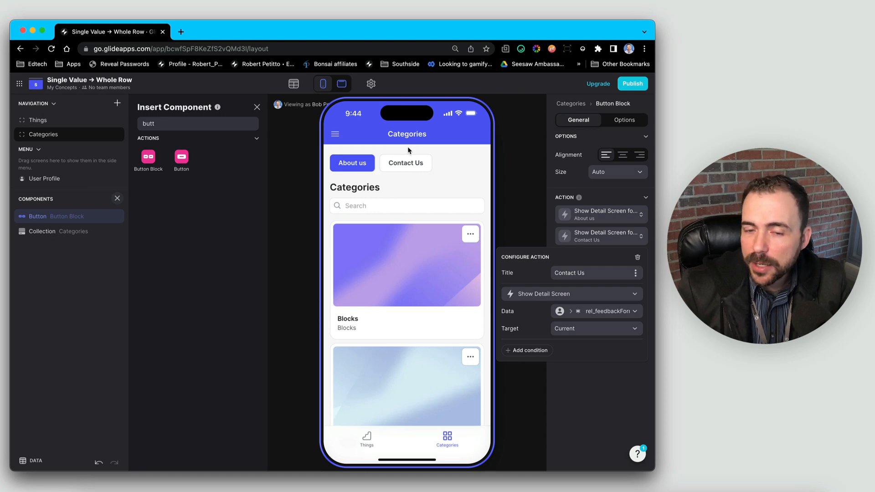
{"action": "left_click", "coordinate": [574, 334]}
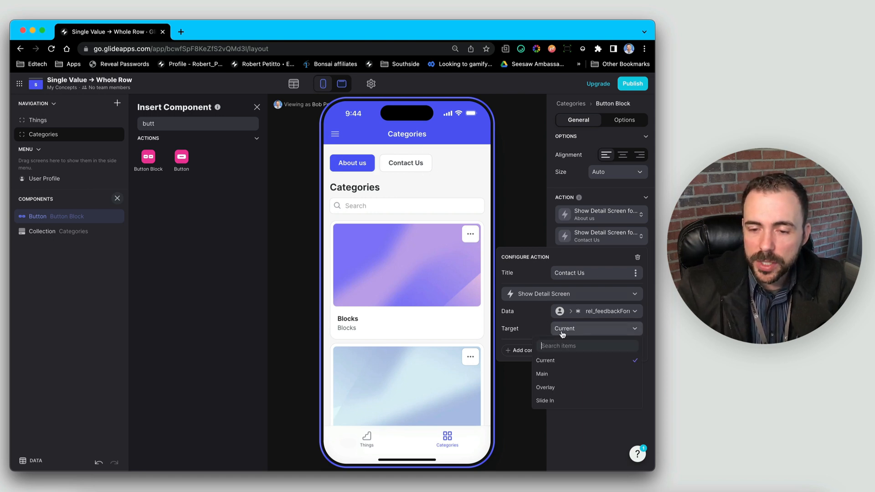
{"action": "left_click", "coordinate": [550, 387]}
{"action": "left_click", "coordinate": [443, 180]}
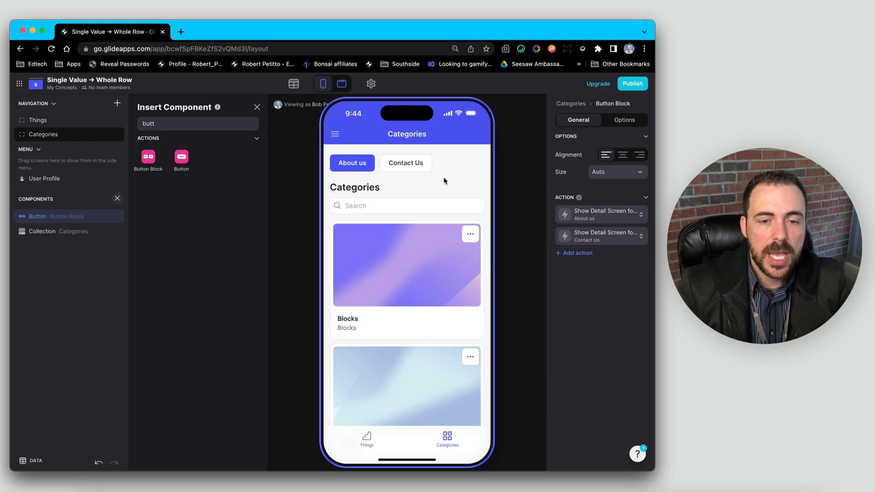
Open the Contact Us detail screen with its data row and examine the Name, Feedback and Call Back Number columns
{"action": "left_click", "coordinate": [406, 165]}
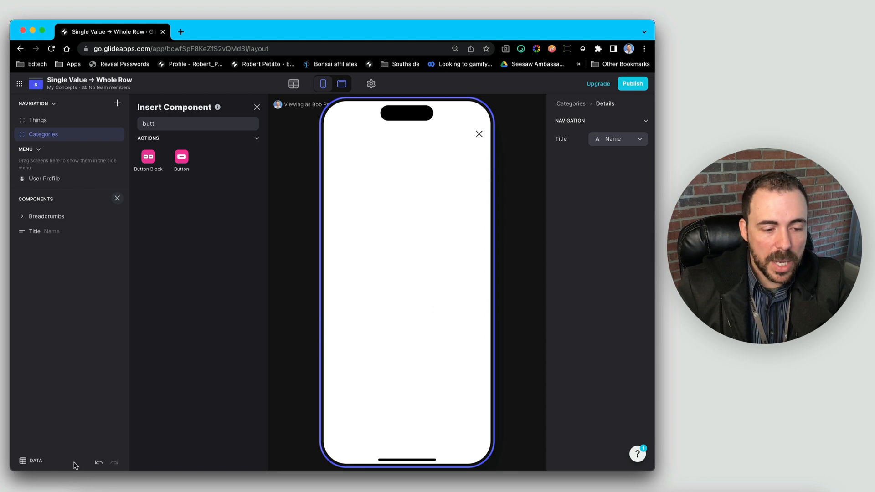
{"action": "left_click", "coordinate": [32, 460]}
{"action": "left_click", "coordinate": [235, 417]}
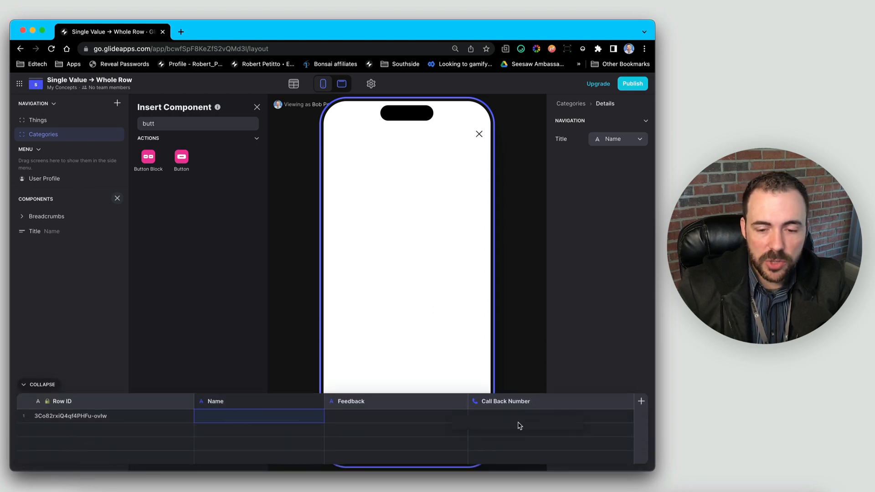
{"action": "left_click", "coordinate": [384, 417]}
{"action": "left_click", "coordinate": [508, 420]}
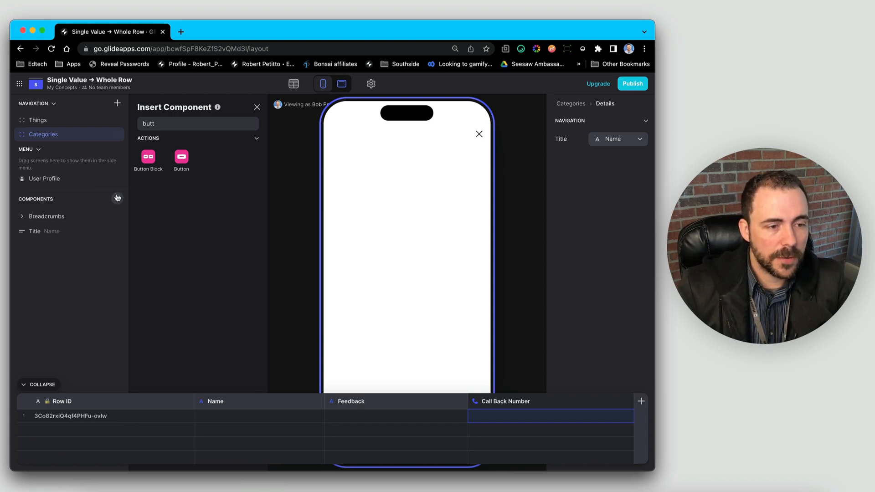
Replace the Contact Us screen's Title component with two Text Entry components for the Feedback column
{"action": "double_click", "coordinate": [151, 123]}
{"action": "type", "text": "text"}
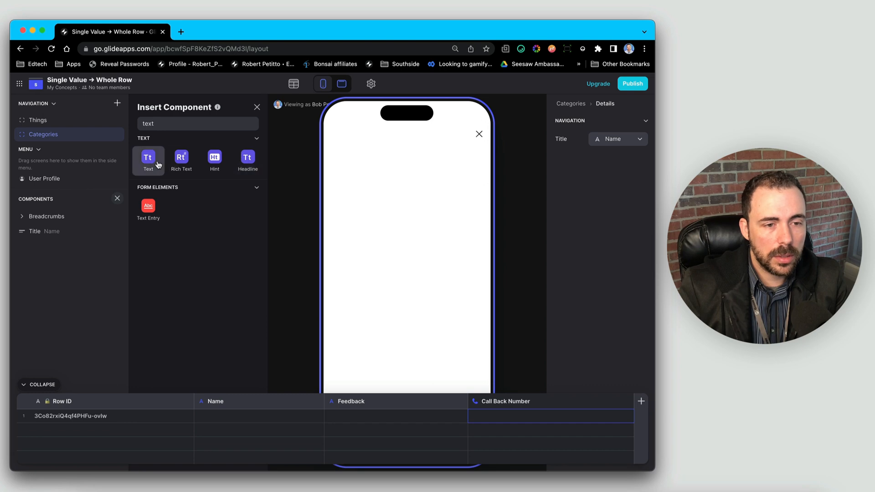
{"action": "left_click", "coordinate": [148, 209]}
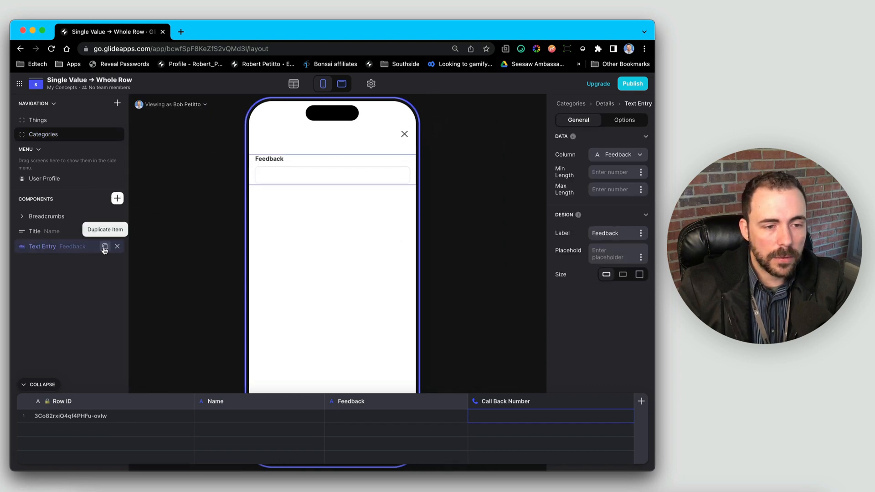
{"action": "left_click", "coordinate": [105, 250]}
{"action": "left_click", "coordinate": [118, 231]}
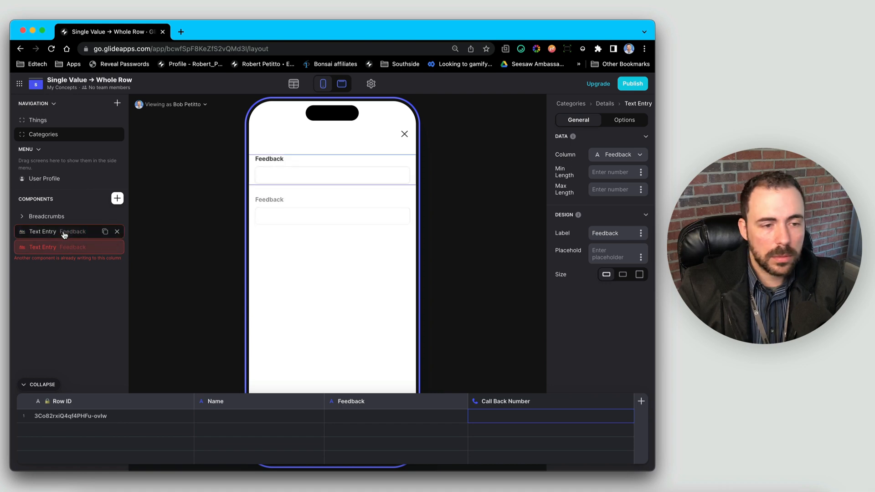
Link the first Text Entry to the Name column and set the Feedback entry to the largest size
{"action": "left_click", "coordinate": [596, 154]}
{"action": "left_click", "coordinate": [586, 189]}
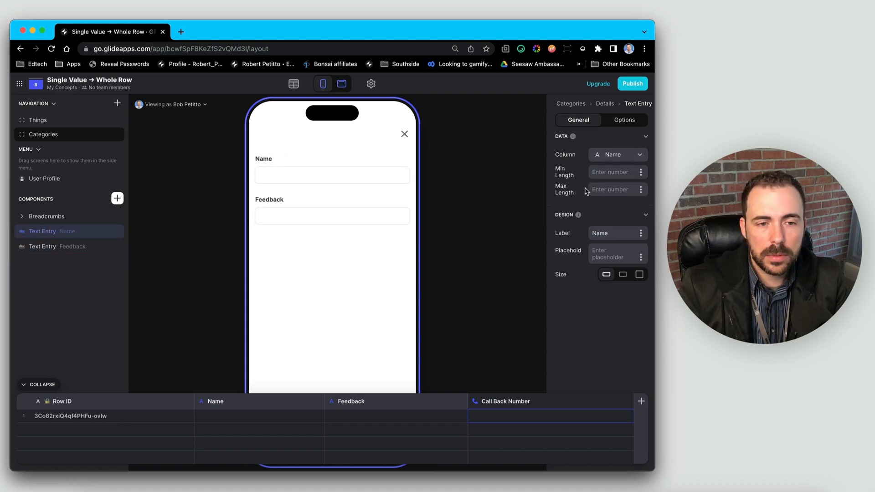
{"action": "left_click", "coordinate": [45, 246]}
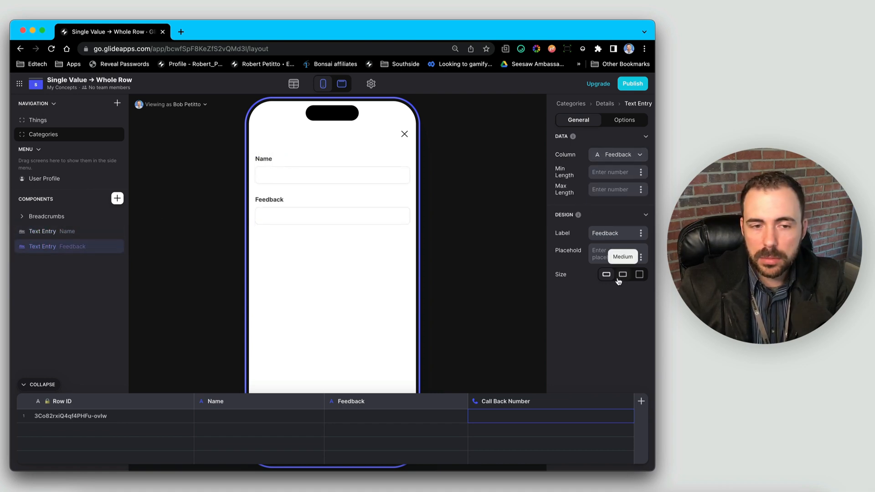
{"action": "left_click", "coordinate": [620, 276]}
{"action": "left_click", "coordinate": [638, 275]}
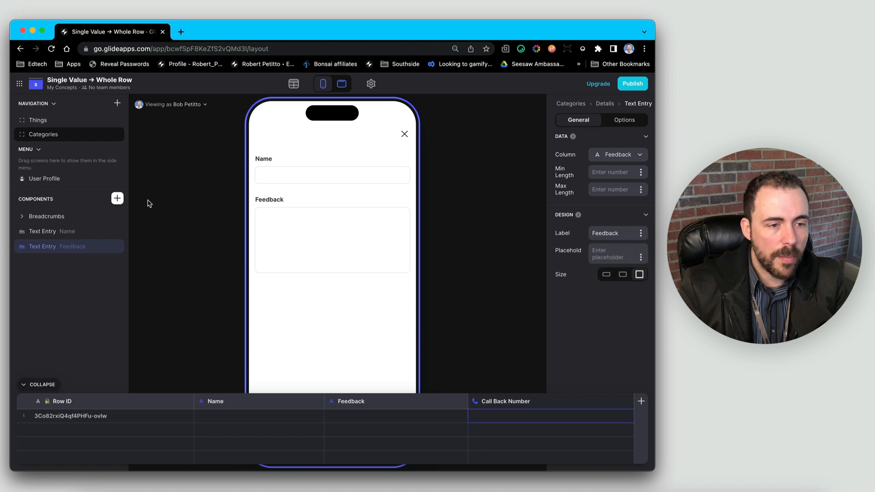
Add a Phone Entry component for the Call Back Number column to the Contact Us screen
{"action": "left_click", "coordinate": [118, 198]}
{"action": "type", "text": "pho"}
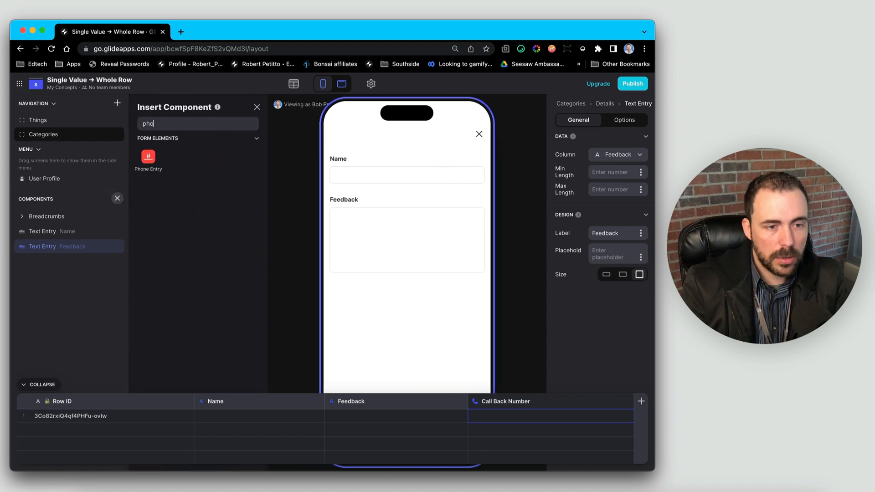
{"action": "left_click", "coordinate": [149, 159]}
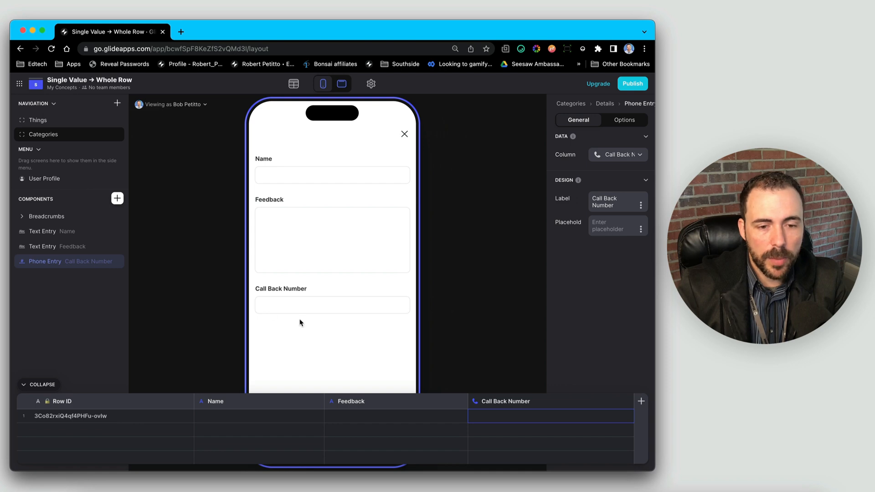
Add a Button Block component to the Contact Us screen and title its button Submit
{"action": "left_click", "coordinate": [117, 199]}
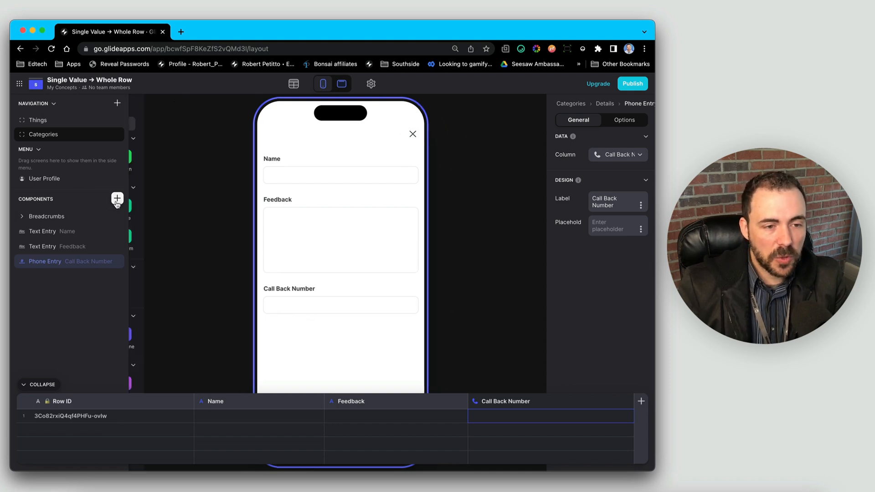
{"action": "type", "text": "butt"}
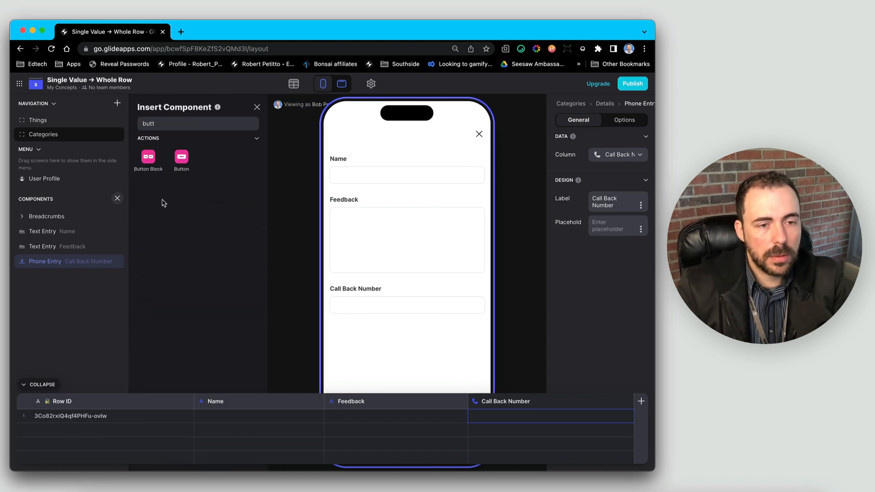
{"action": "left_click", "coordinate": [181, 171]}
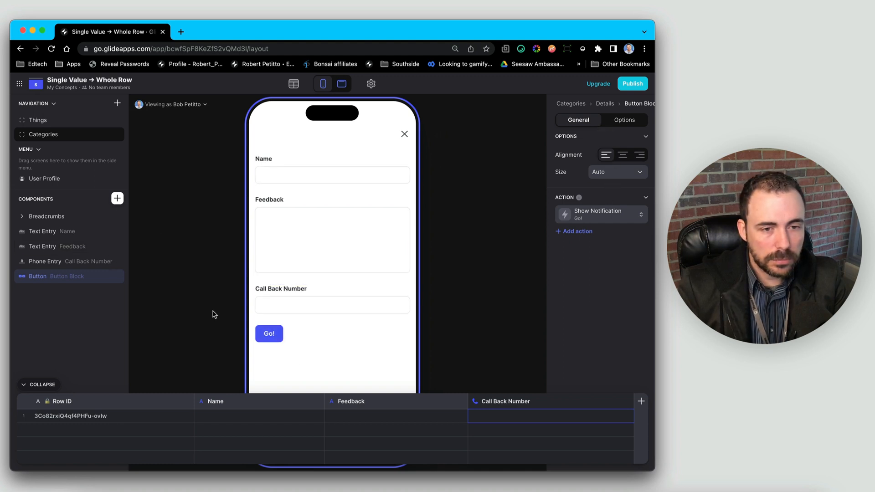
{"action": "left_click", "coordinate": [598, 217]}
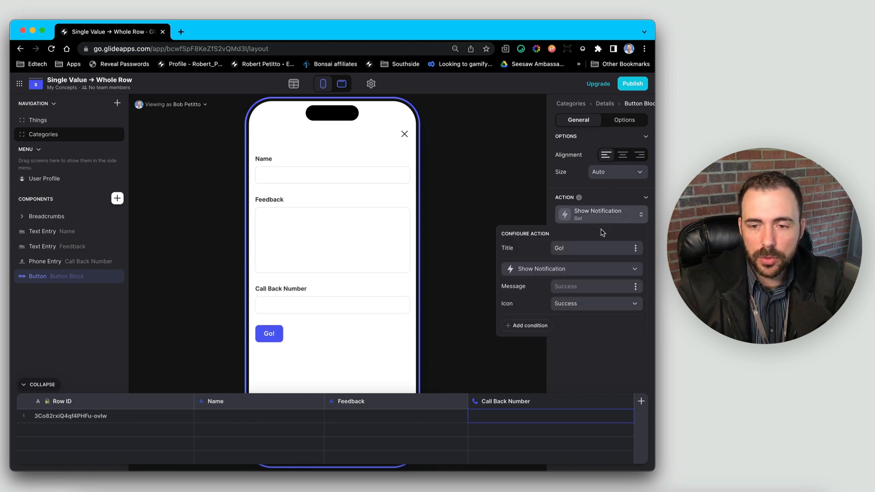
{"action": "left_click", "coordinate": [581, 248]}
{"action": "type", "text": "Submit"}
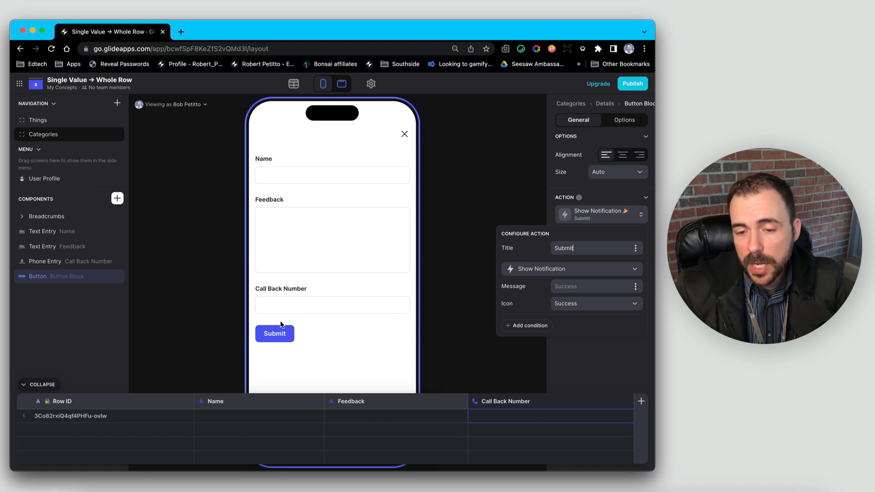
Create a new custom action for the Submit button containing an Add Row step followed by a Set Column Values step
{"action": "left_click", "coordinate": [530, 270]}
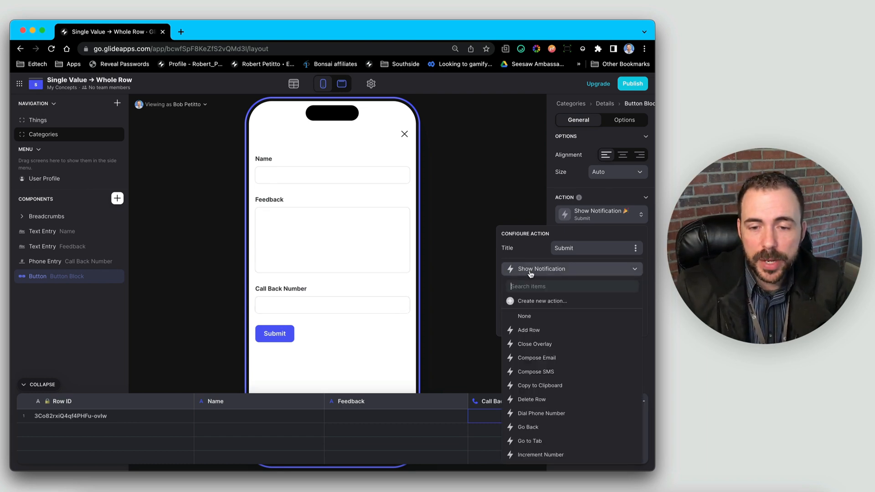
{"action": "left_click", "coordinate": [538, 305]}
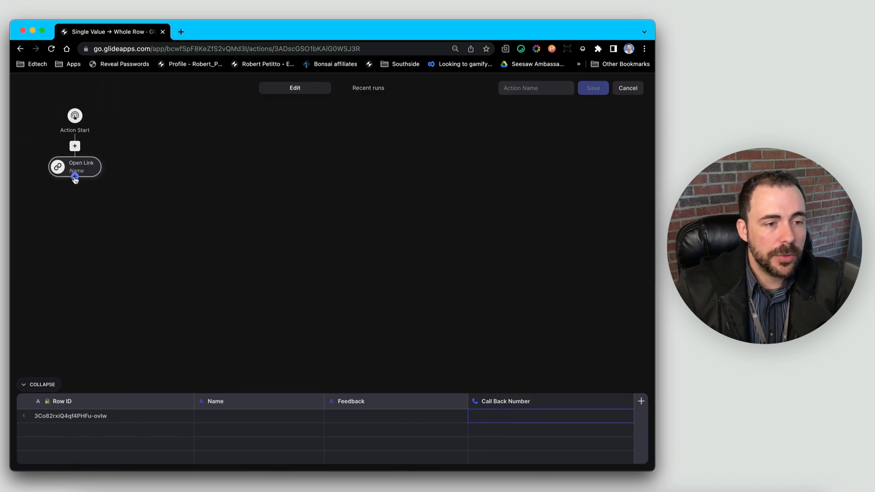
{"action": "left_click", "coordinate": [76, 176]}
{"action": "left_click", "coordinate": [108, 205]}
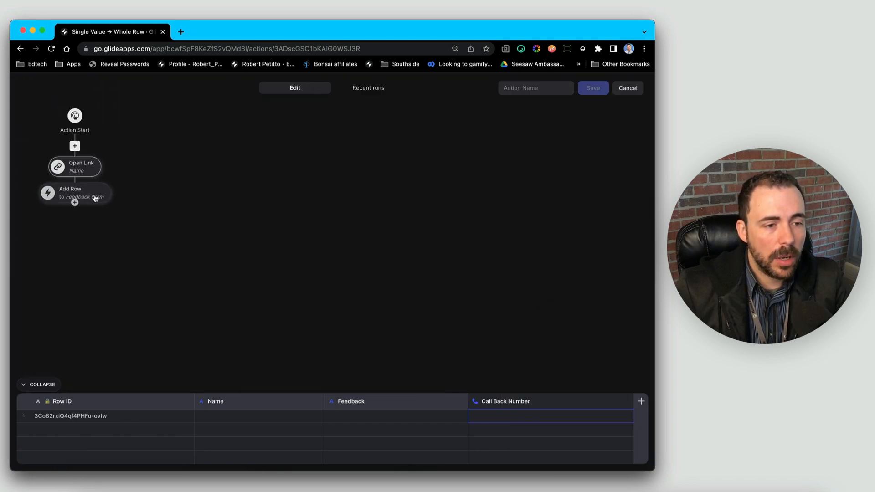
{"action": "left_click", "coordinate": [96, 192]}
{"action": "left_click", "coordinate": [117, 244]}
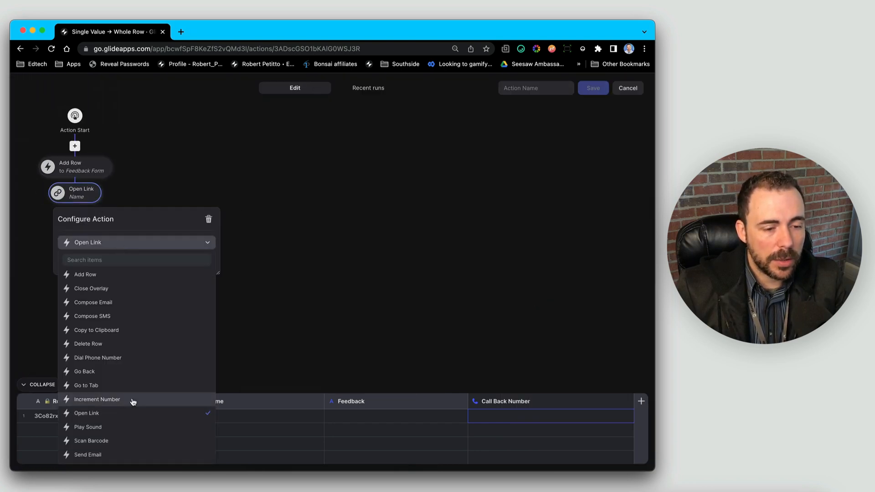
{"action": "scroll", "coordinate": [134, 401], "scroll_direction": "down", "scroll_amount": 5}
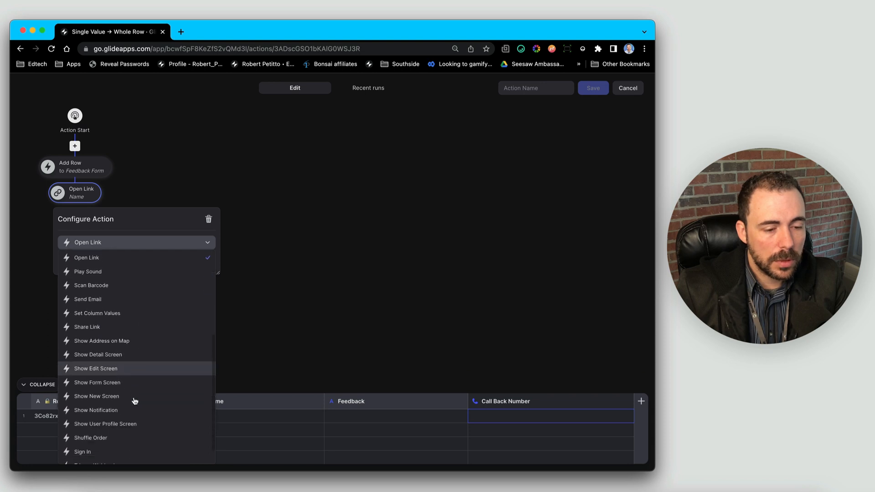
{"action": "left_click", "coordinate": [102, 290]}
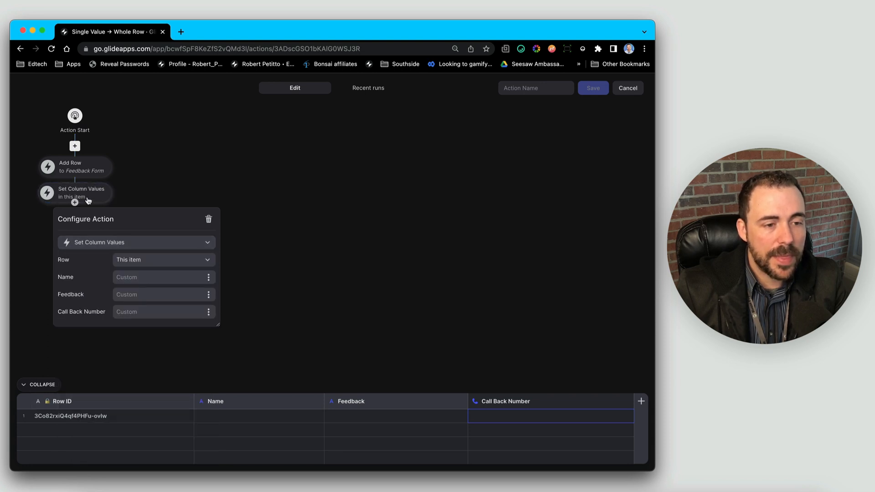
Append a Close Overlay step after Set Column Values in the custom action
{"action": "left_click", "coordinate": [91, 205]}
{"action": "left_click", "coordinate": [74, 207]}
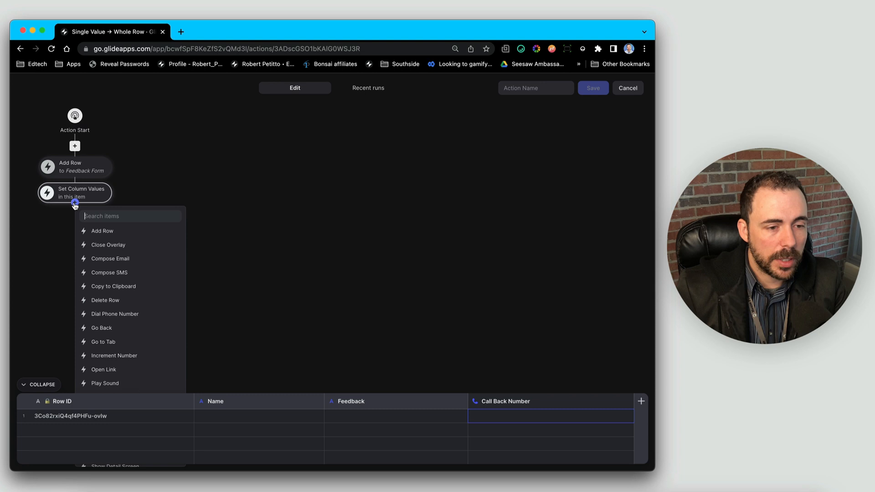
{"action": "left_click", "coordinate": [96, 241]}
Point the Add Row step at the Form Entries sheet
{"action": "left_click", "coordinate": [91, 169]}
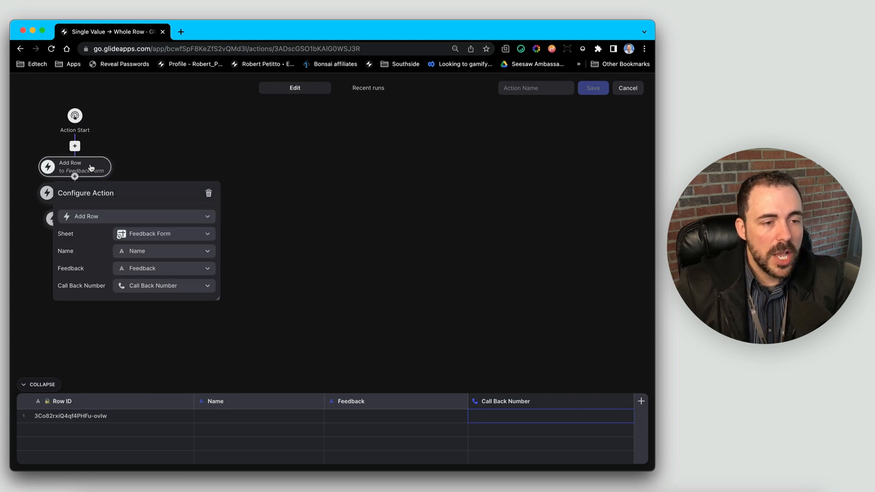
{"action": "left_click", "coordinate": [158, 235]}
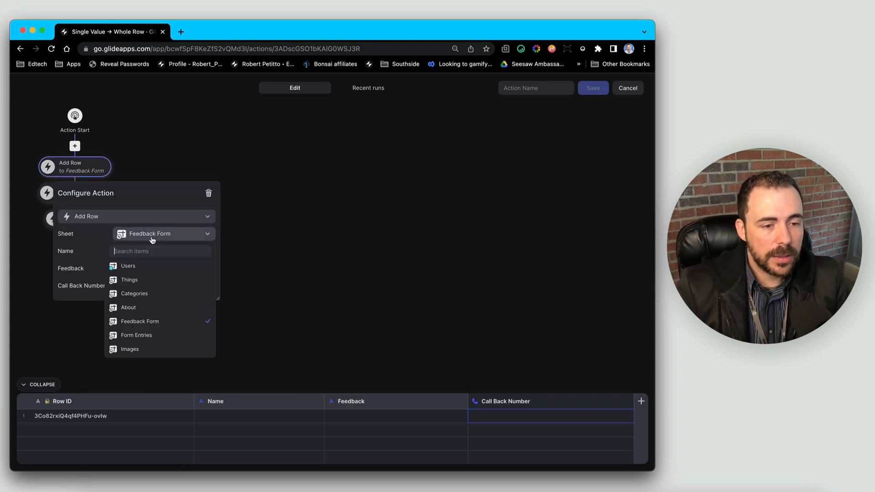
{"action": "left_click", "coordinate": [141, 334]}
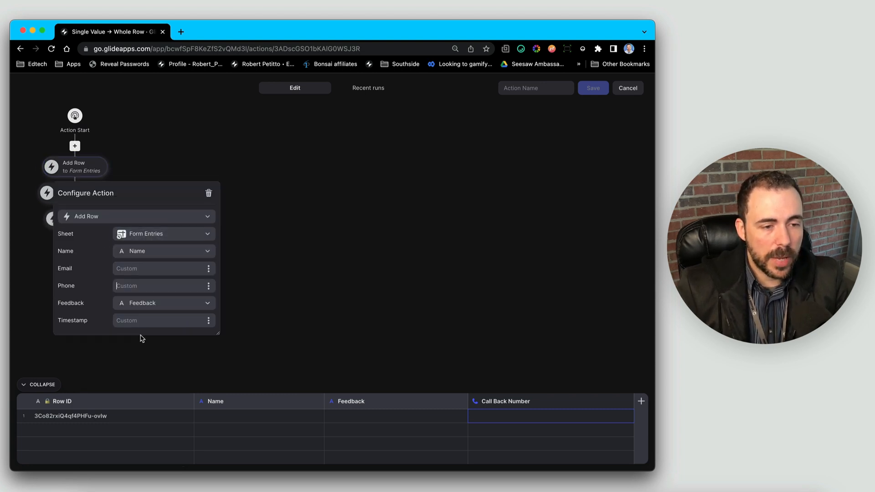
{"action": "left_click", "coordinate": [209, 269]}
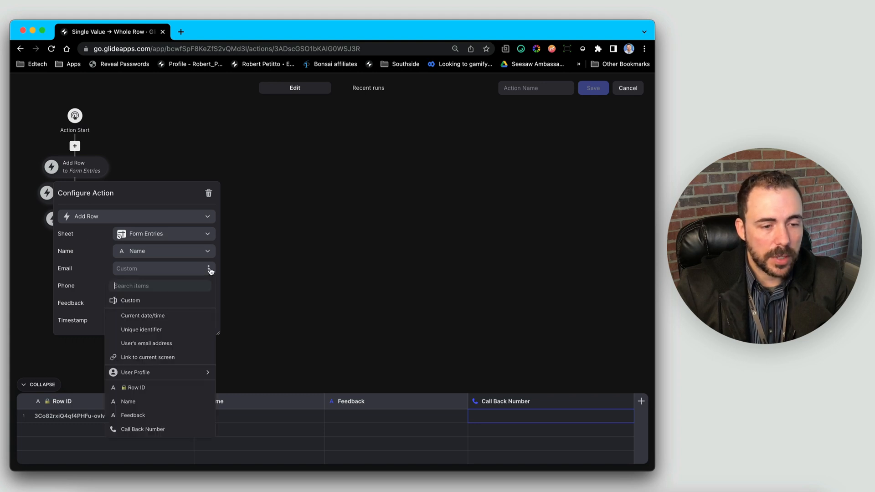
{"action": "left_click", "coordinate": [166, 343]}
{"action": "left_click", "coordinate": [208, 285]}
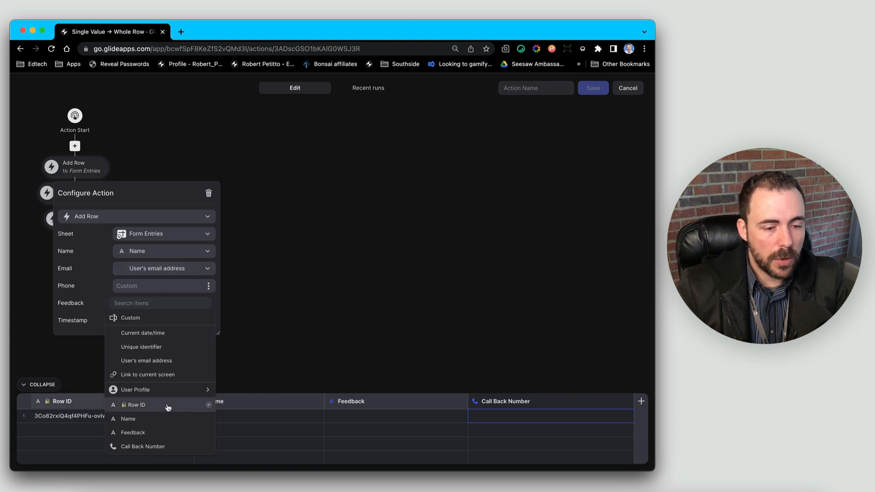
{"action": "left_click", "coordinate": [151, 446]}
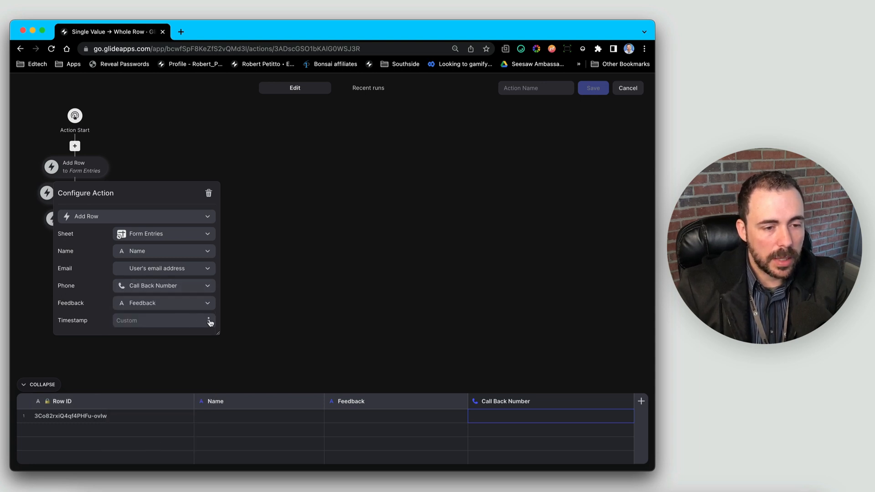
{"action": "left_click", "coordinate": [151, 251]}
{"action": "left_click", "coordinate": [150, 252]}
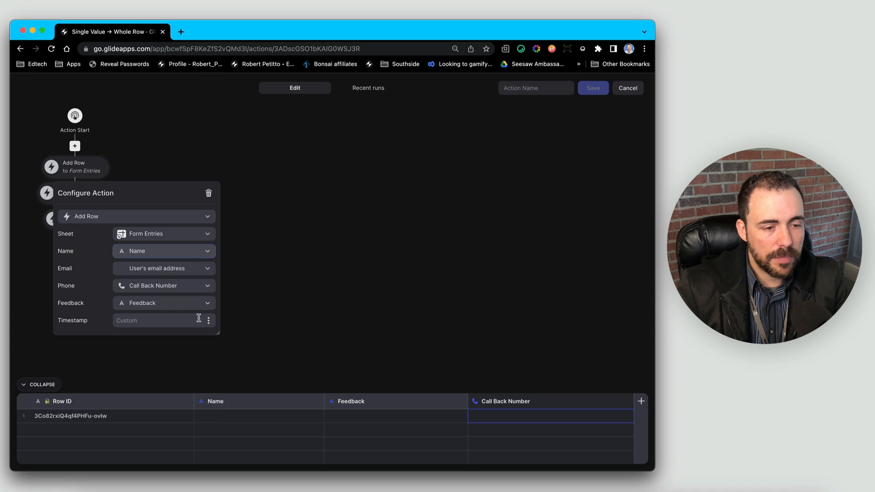
{"action": "left_click", "coordinate": [209, 321]}
{"action": "left_click", "coordinate": [314, 211]}
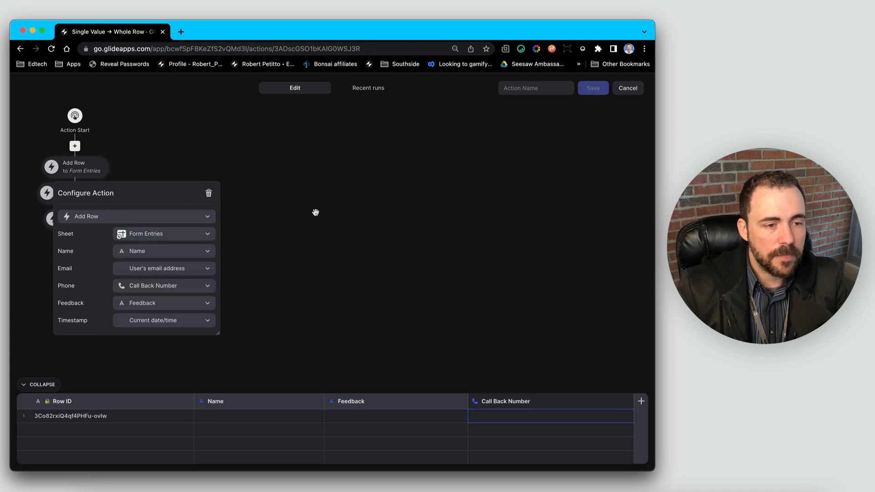
{"action": "left_click", "coordinate": [310, 212]}
Configure the Set Column Values step to clear the Name, Feedback and Call Back Number values of this item
{"action": "left_click", "coordinate": [74, 198]}
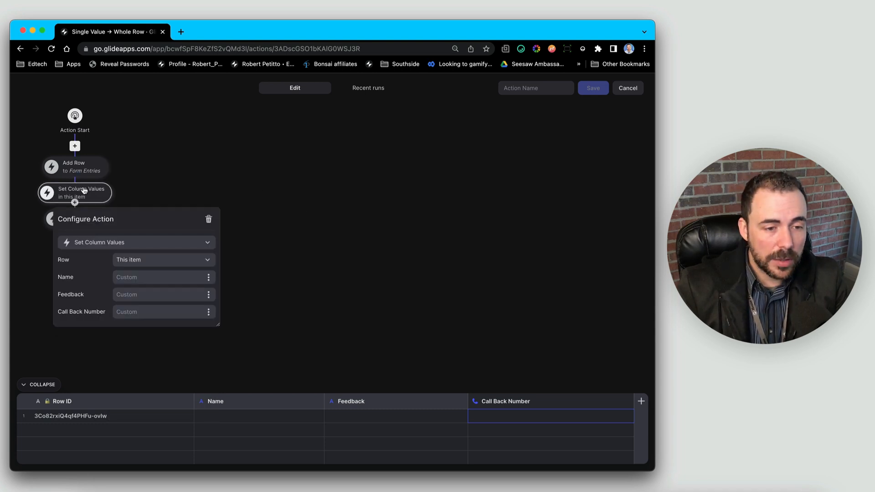
{"action": "left_click", "coordinate": [209, 278]}
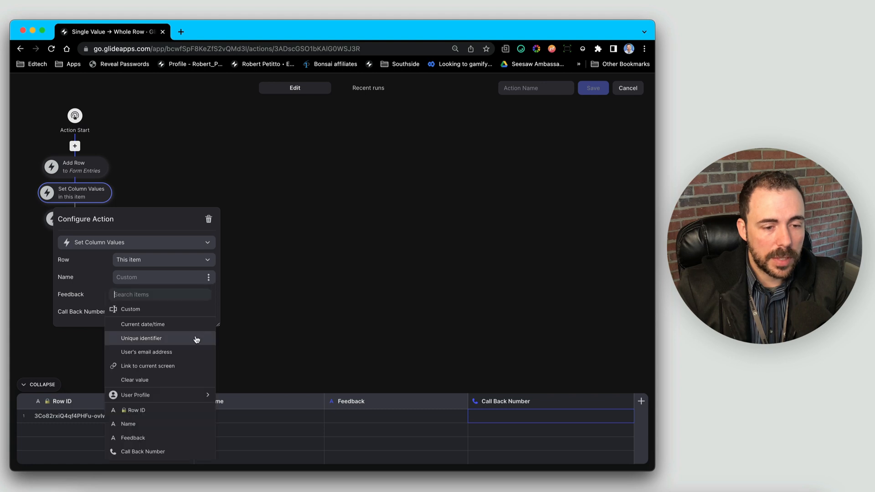
{"action": "left_click", "coordinate": [181, 378]}
{"action": "left_click", "coordinate": [208, 296]}
{"action": "left_click", "coordinate": [137, 207]}
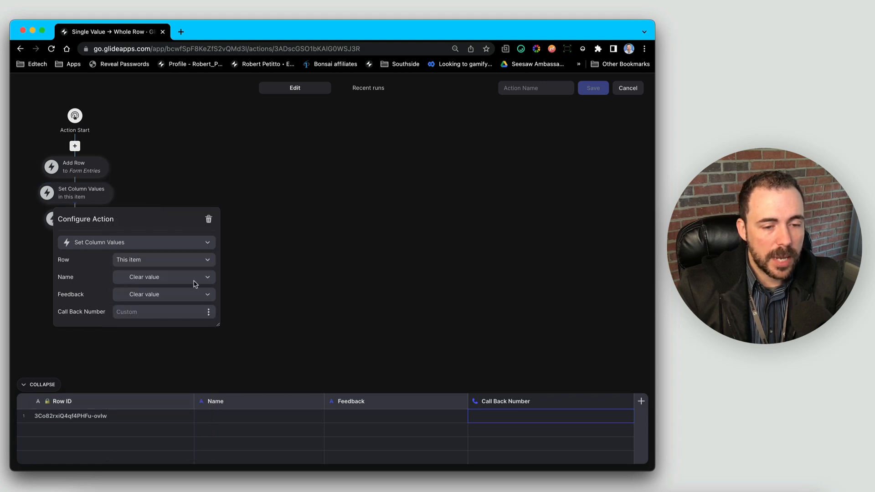
{"action": "left_click", "coordinate": [208, 312]}
{"action": "left_click", "coordinate": [153, 227]}
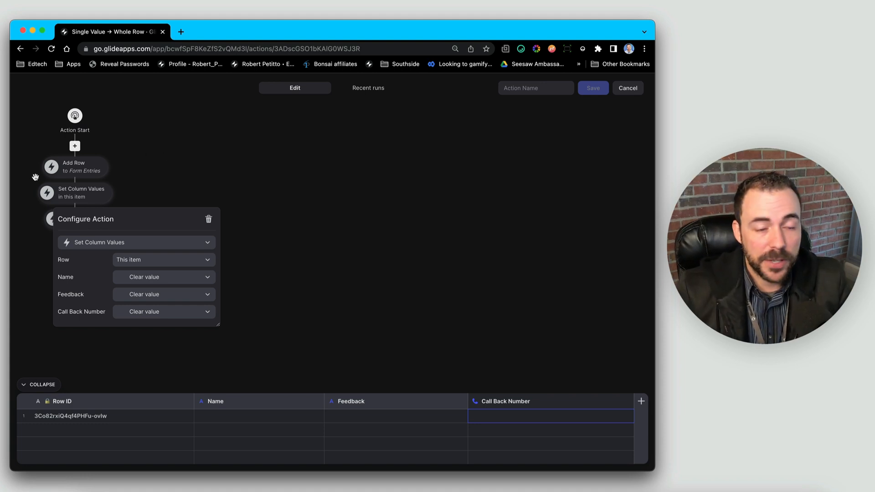
{"action": "left_click", "coordinate": [194, 166]}
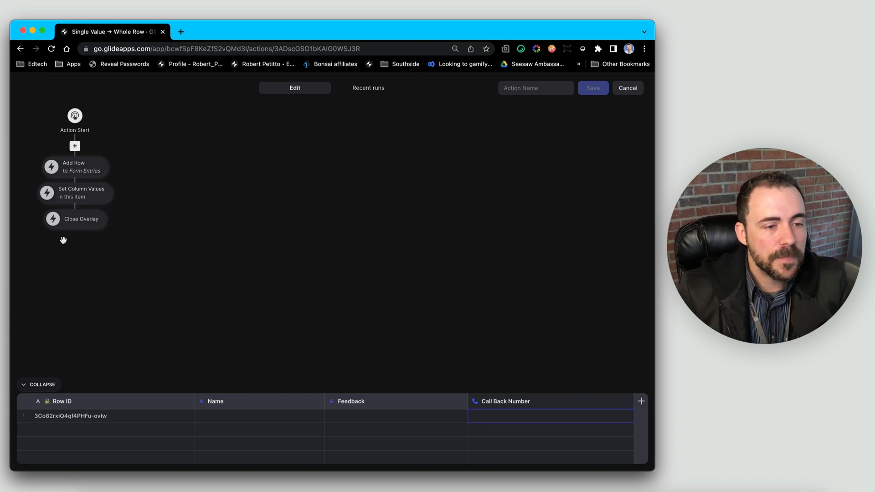
Name the custom action Complete Form and Reset and save it
{"action": "left_click", "coordinate": [523, 94]}
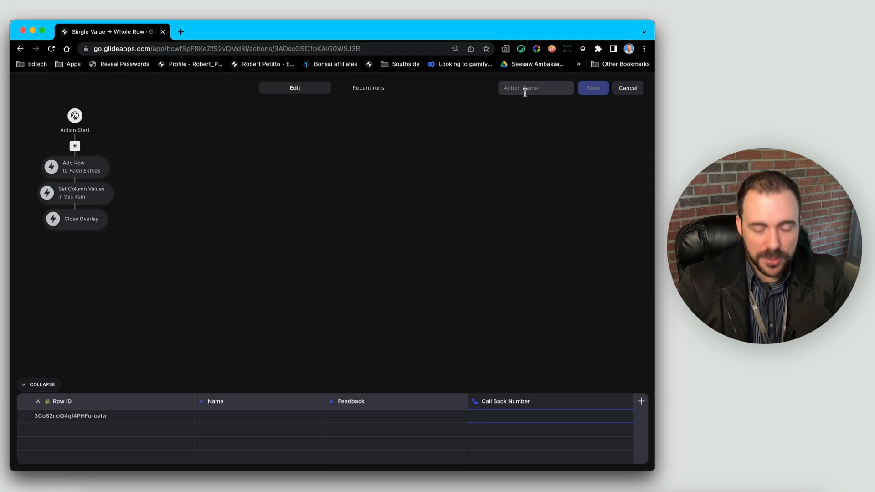
{"action": "type", "text": "Complete For"}
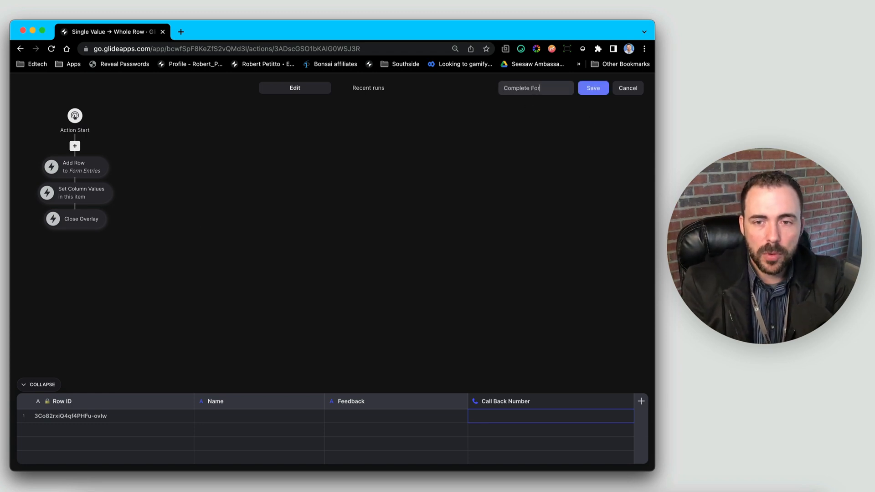
{"action": "type", "text": "m and Reset"}
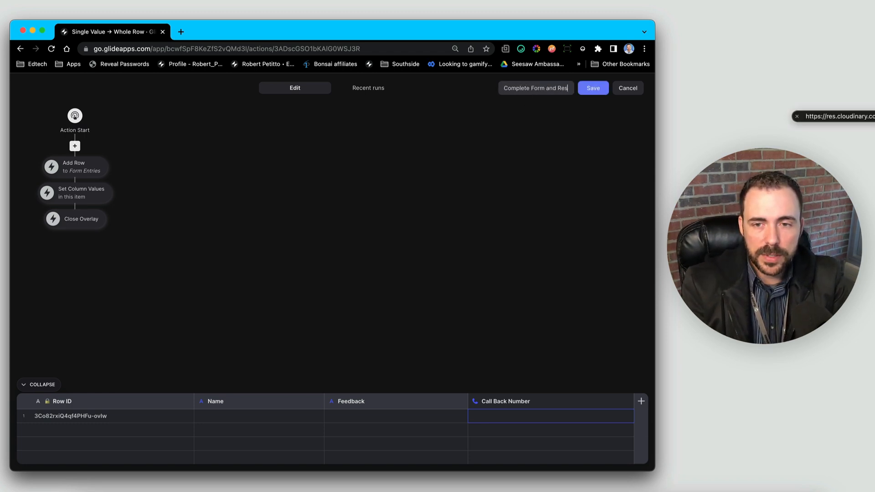
{"action": "left_click", "coordinate": [593, 88]}
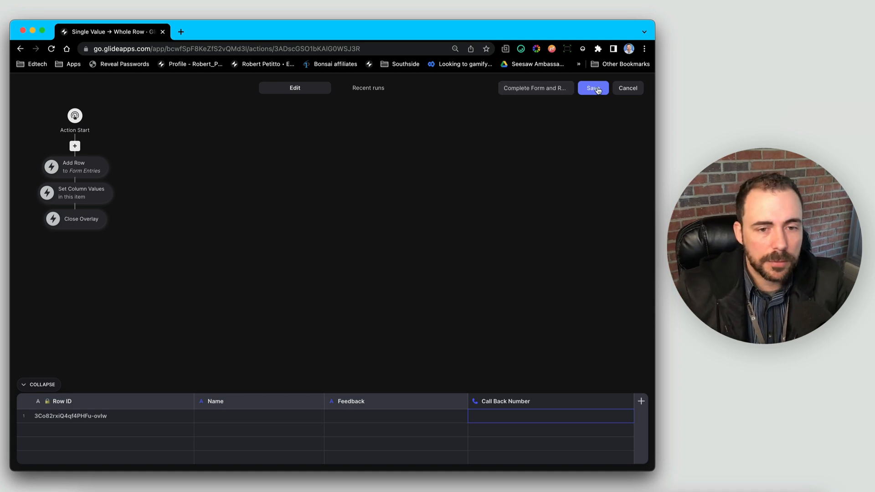
Collapse the data view, fill the previewed form with a name, sample feedback "s;dfjlas;jf;lasjkdf" and a call back number, and submit it
{"action": "left_click", "coordinate": [37, 384]}
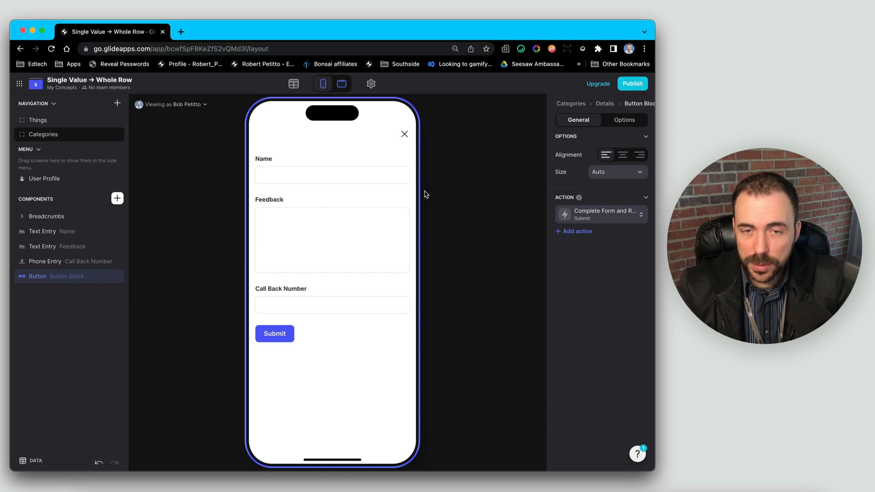
{"action": "left_click", "coordinate": [257, 176]}
{"action": "type", "text": "Bo"}
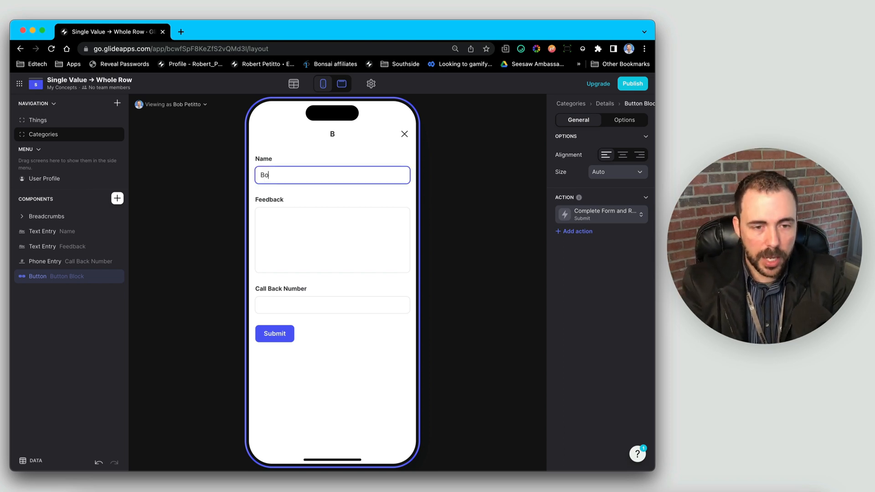
{"action": "type", "text": "b"}
{"action": "key", "text": "Tab"}
{"action": "type", "text": "s;dfjlas;jf;lasjkdf"}
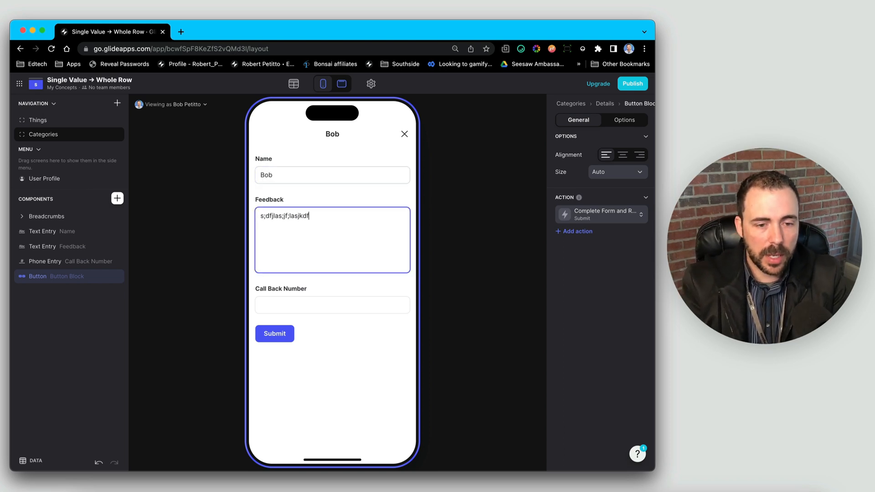
{"action": "left_click", "coordinate": [280, 303]}
{"action": "type", "text": "1234567890"}
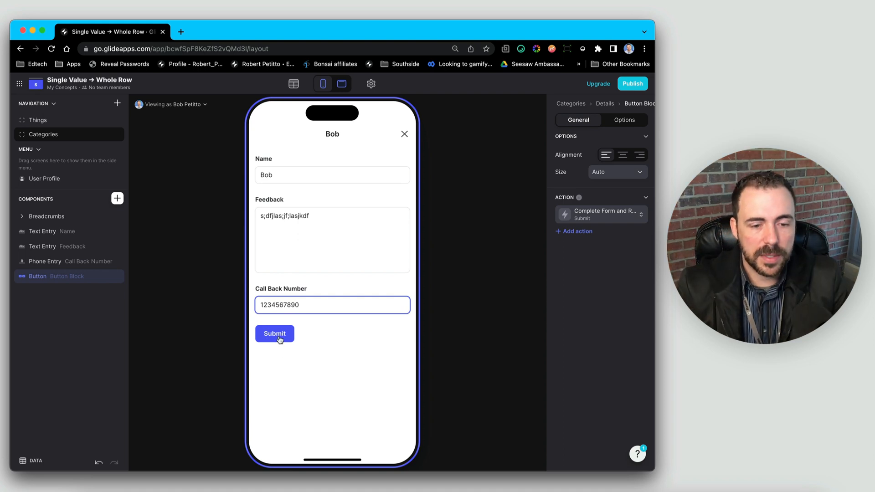
{"action": "left_click", "coordinate": [280, 338]}
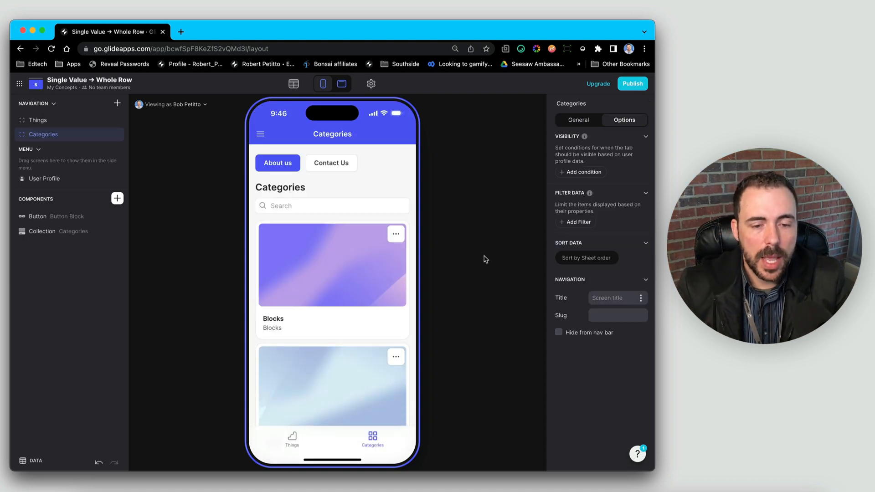
Open the Form Entries table in the data editor and check the row submitted from the form
{"action": "left_click", "coordinate": [313, 83]}
{"action": "left_click", "coordinate": [50, 201]}
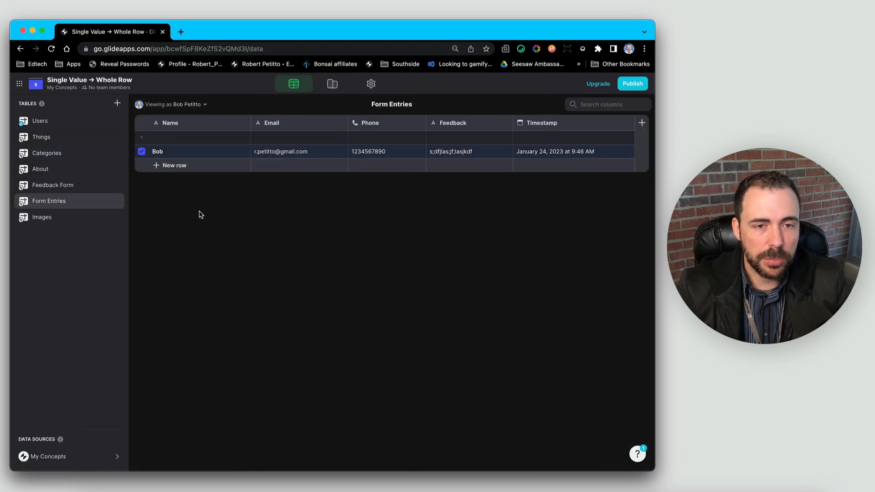
Switch to the layout editor and add a new custom screen to the app's navigation
{"action": "left_click", "coordinate": [332, 83]}
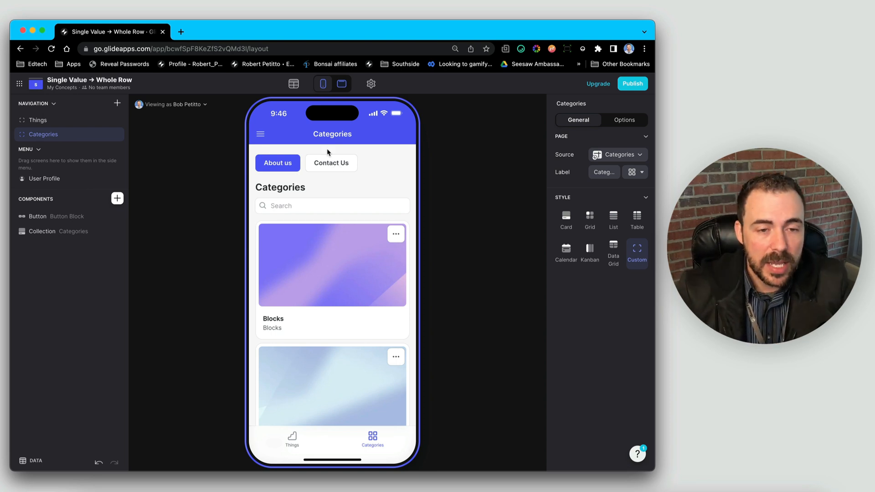
{"action": "left_click", "coordinate": [118, 103]}
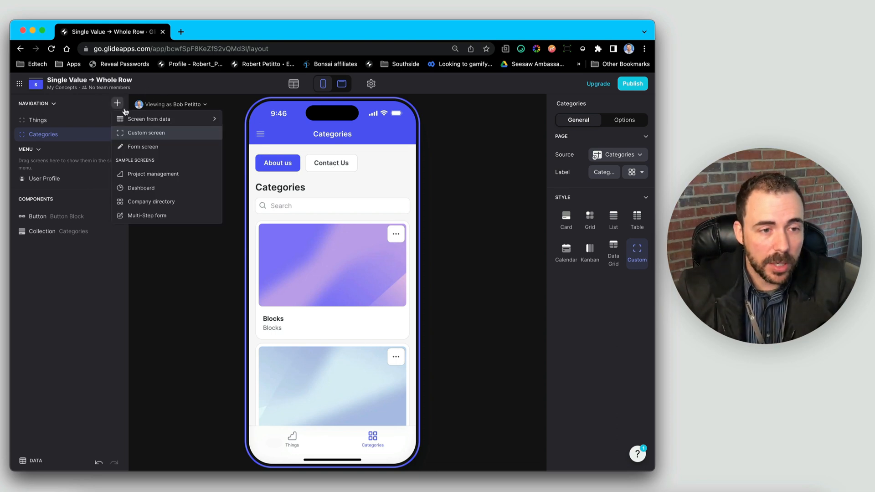
{"action": "left_click", "coordinate": [147, 134]}
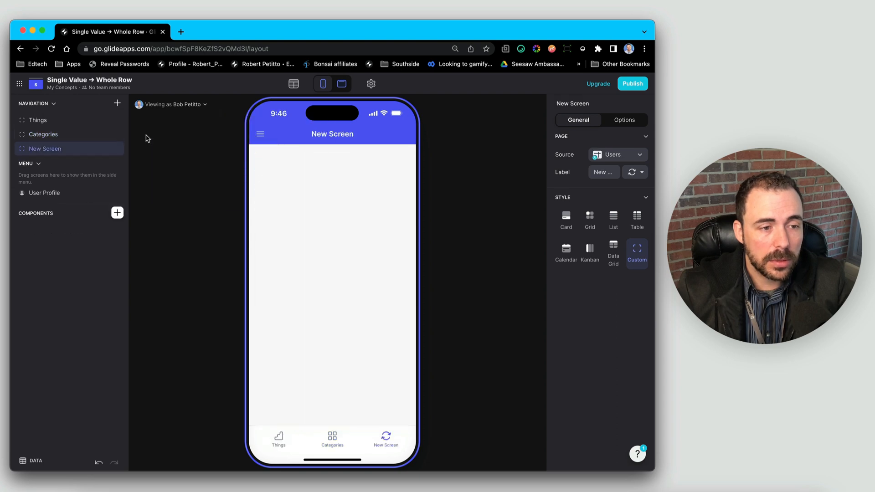
Insert a button component on the new screen and title its action Contact Us
{"action": "left_click", "coordinate": [117, 213]}
{"action": "type", "text": "butt"}
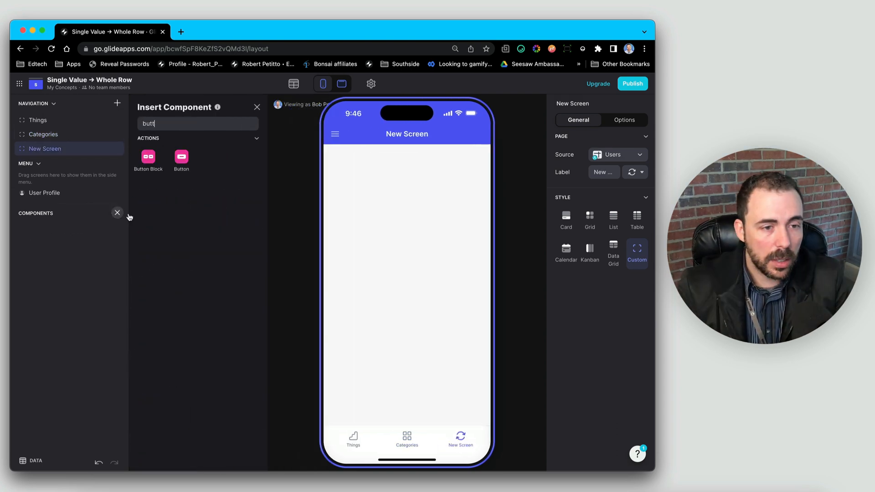
{"action": "left_click", "coordinate": [181, 157]}
{"action": "left_click", "coordinate": [594, 220]}
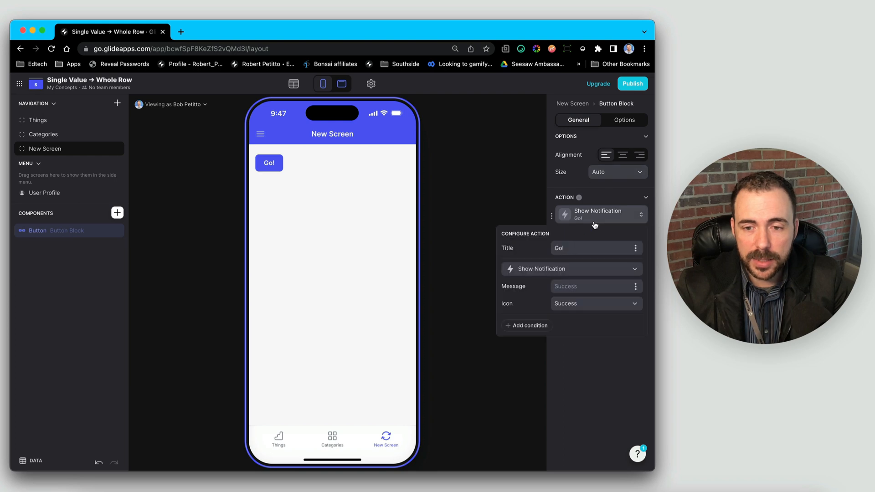
{"action": "left_click", "coordinate": [556, 248]}
{"action": "type", "text": "Contac"}
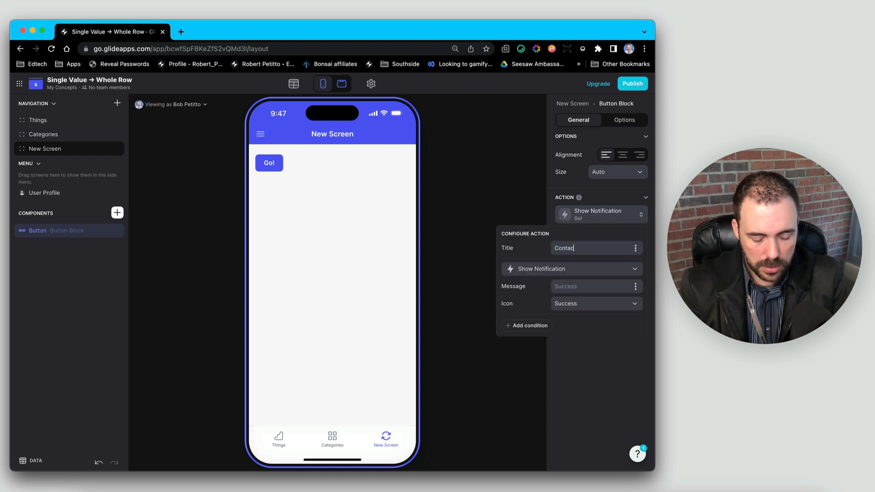
{"action": "type", "text": "t Us"}
{"action": "left_click", "coordinate": [312, 255]}
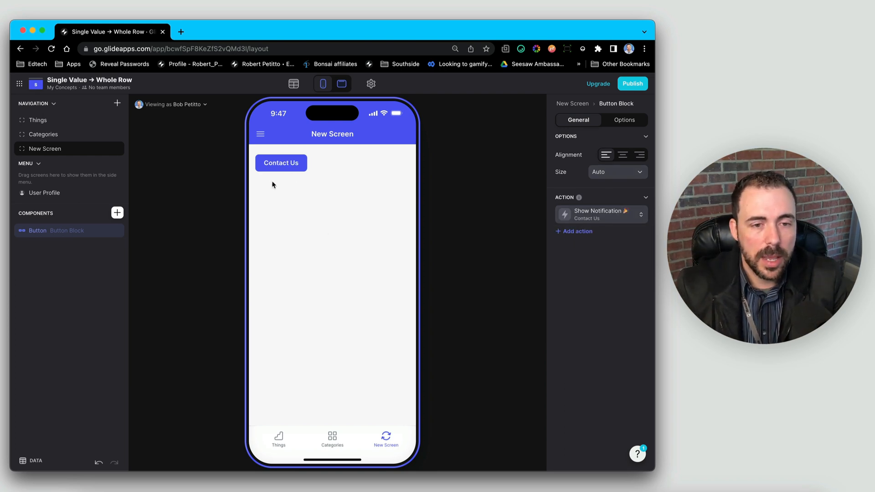
Change the Contact Us button's action to Show Detail Screen, using the user profile's rel_feedbackForm as its data
{"action": "left_click", "coordinate": [600, 219]}
{"action": "left_click", "coordinate": [566, 269]}
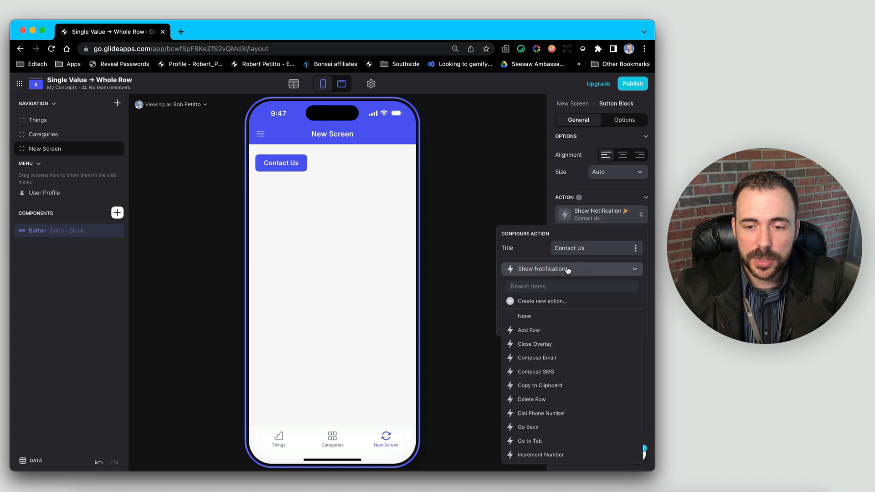
{"action": "scroll", "coordinate": [553, 458], "scroll_direction": "down", "scroll_amount": 10}
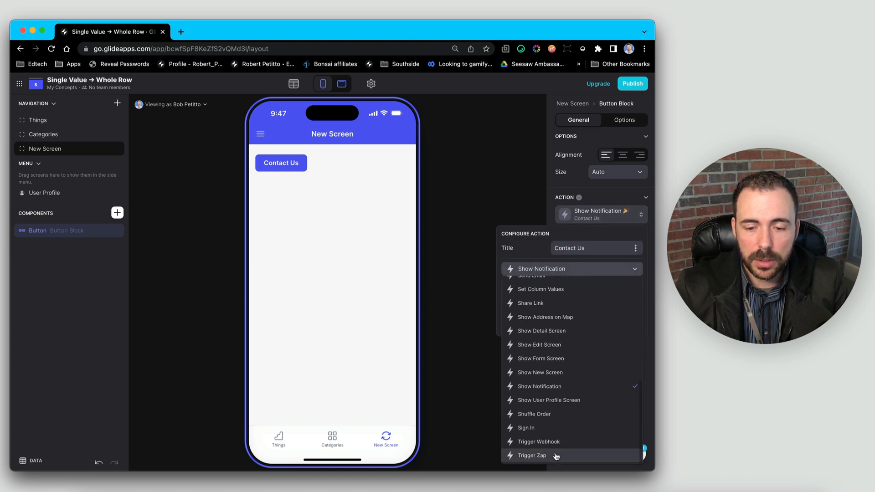
{"action": "left_click", "coordinate": [553, 332]}
{"action": "left_click", "coordinate": [597, 289]}
{"action": "mouse_move", "coordinate": [586, 318]}
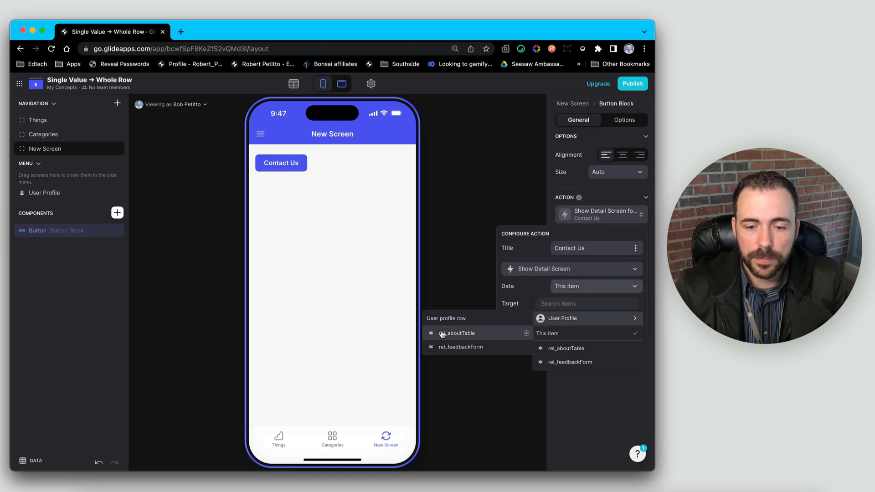
{"action": "left_click", "coordinate": [460, 347]}
Set the detail screen's target to Overlay, and test the Contact Us button by opening and closing the form in the preview
{"action": "left_click", "coordinate": [599, 306]}
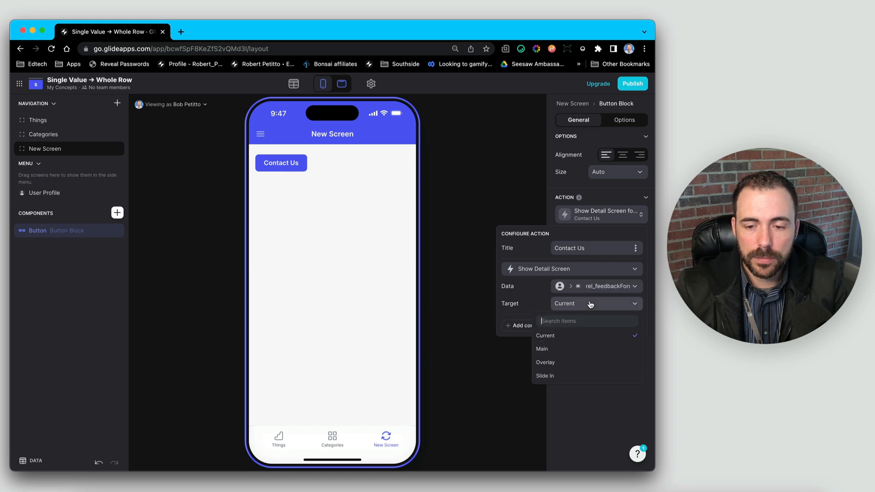
{"action": "left_click", "coordinate": [558, 363]}
{"action": "left_click", "coordinate": [333, 273]}
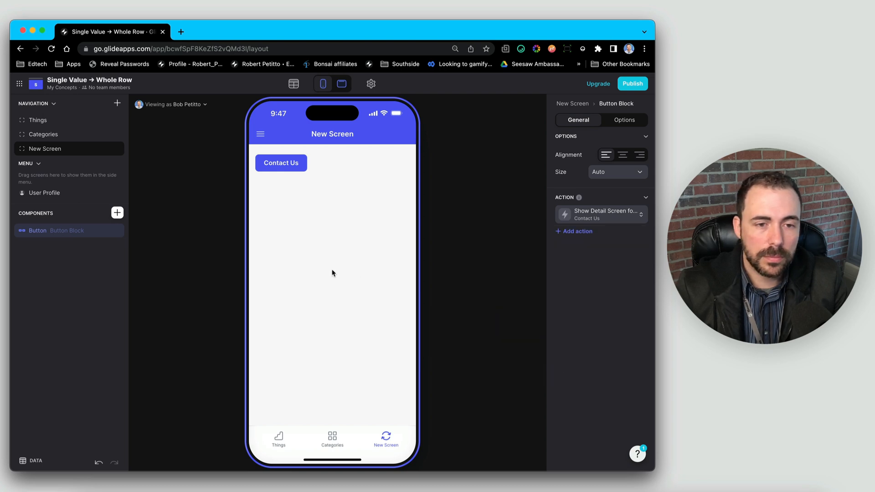
{"action": "left_click", "coordinate": [292, 168]}
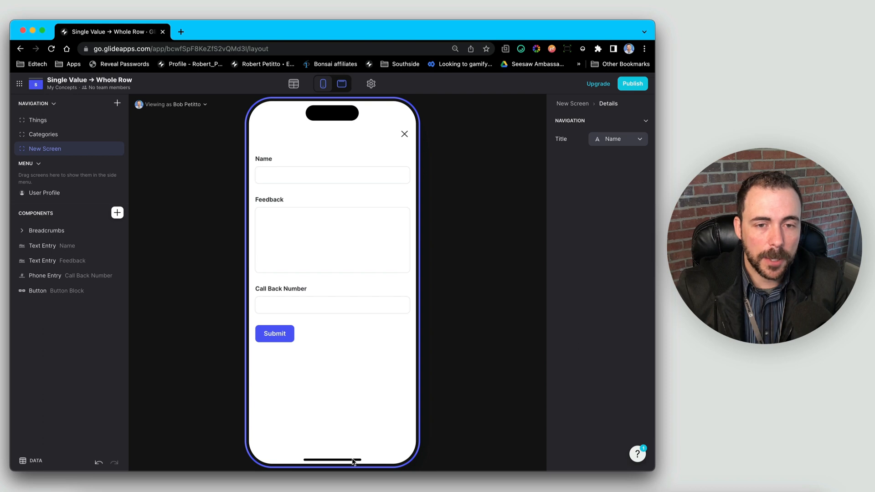
{"action": "left_click", "coordinate": [404, 134]}
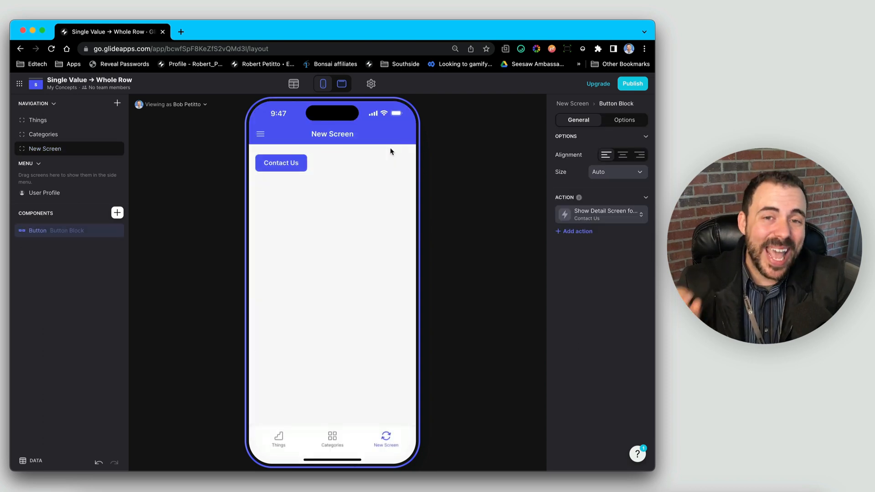